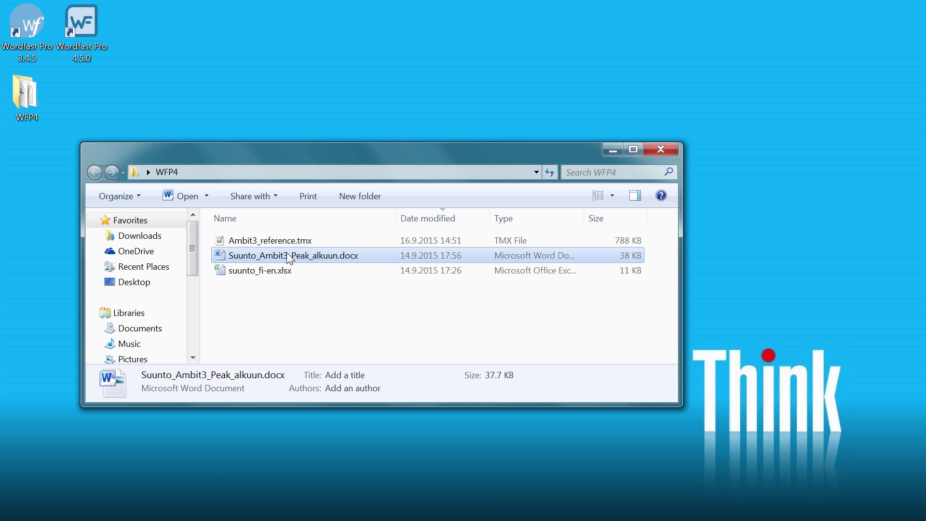
# Open the Finnish Suunto manual and step through its headings, watch image and bullet list
pyautogui.doubleClick(292, 257)
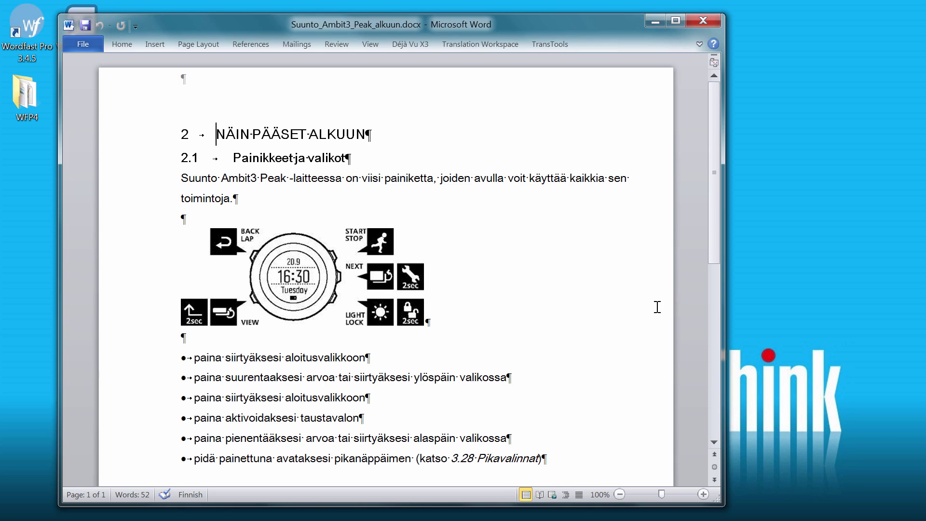
pyautogui.hotkey('alt', 'Down')
pyautogui.hotkey('alt', 'Down')
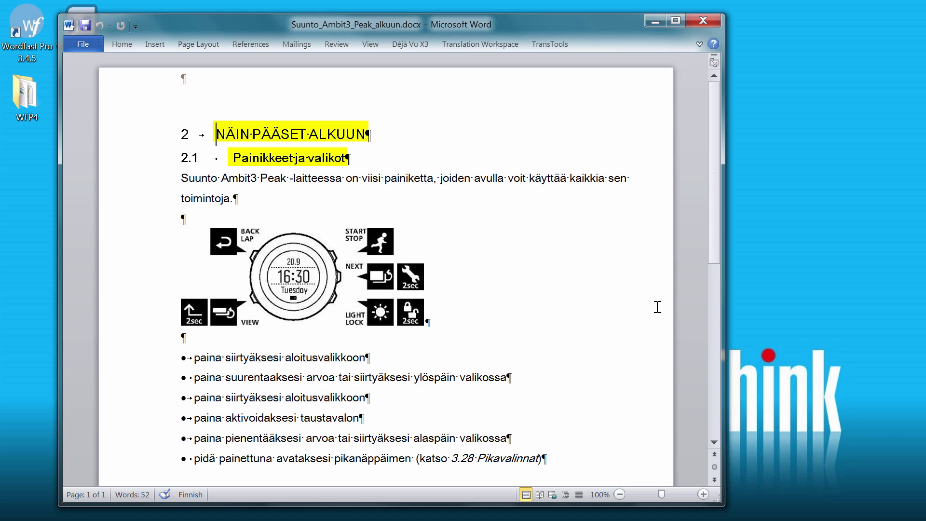
pyautogui.hotkey('alt', 'Down')
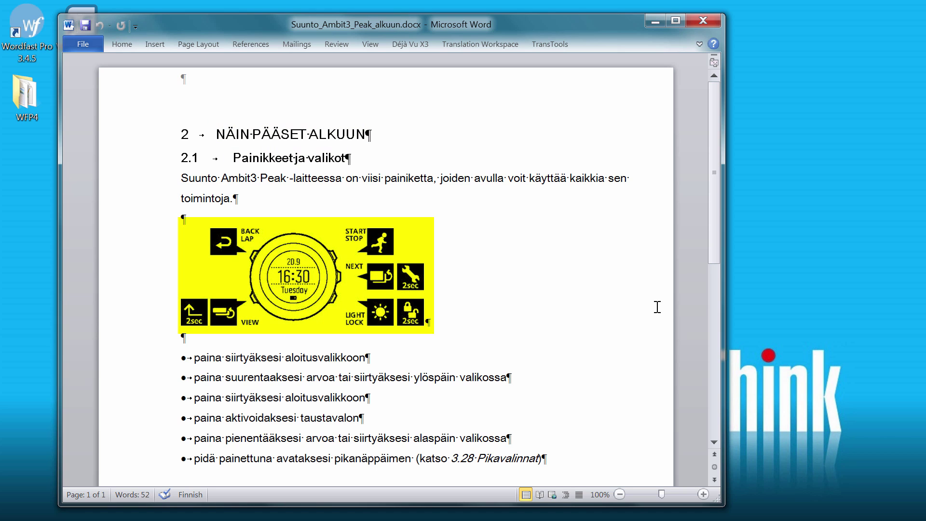
pyautogui.hotkey('alt', 'Down')
pyautogui.hotkey('alt', 'Down')
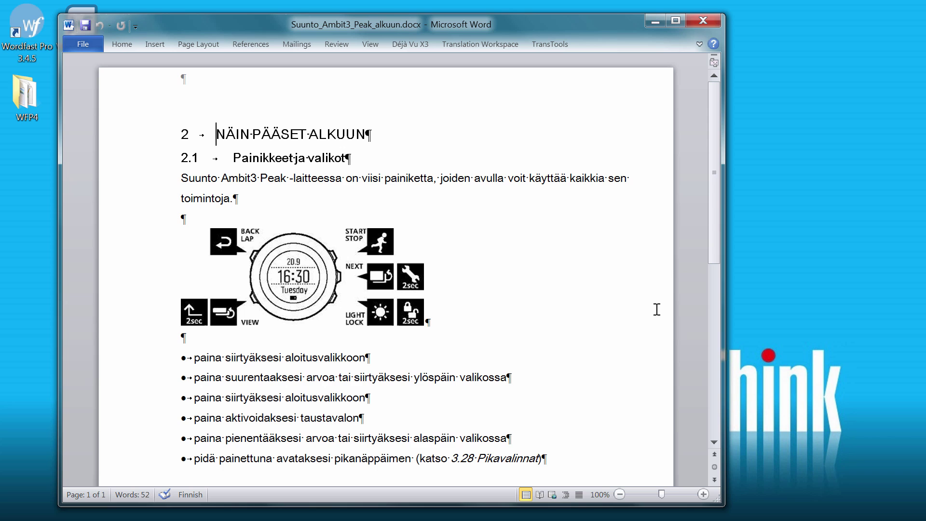
pyautogui.hotkey('alt', 'Down')
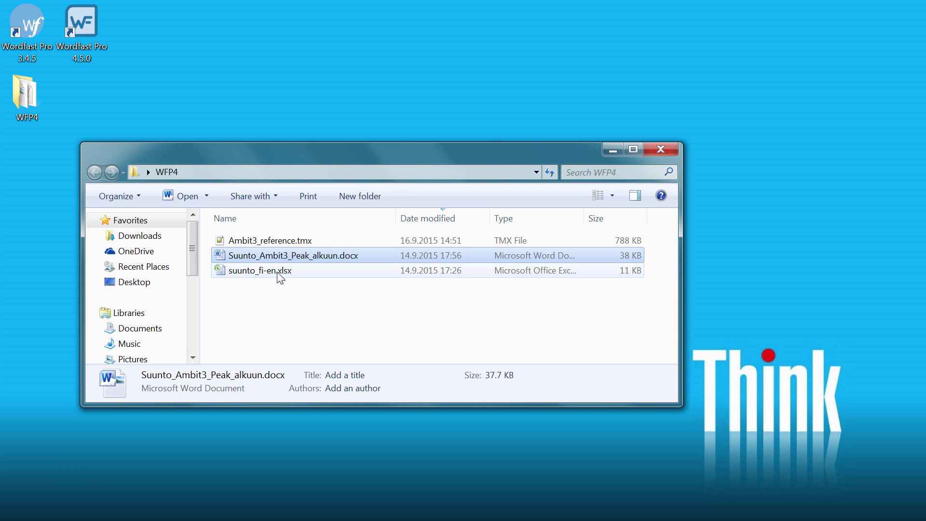
# Open suunto_fi-en.xlsx and choose Unicode Text (*.txt) as the Save As format
pyautogui.doubleClick(281, 271)
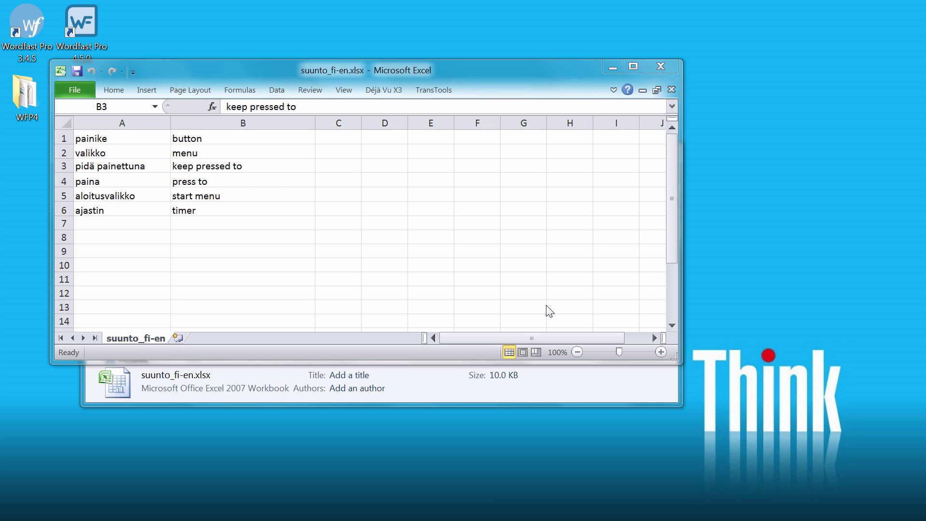
pyautogui.click(80, 91)
pyautogui.click(89, 129)
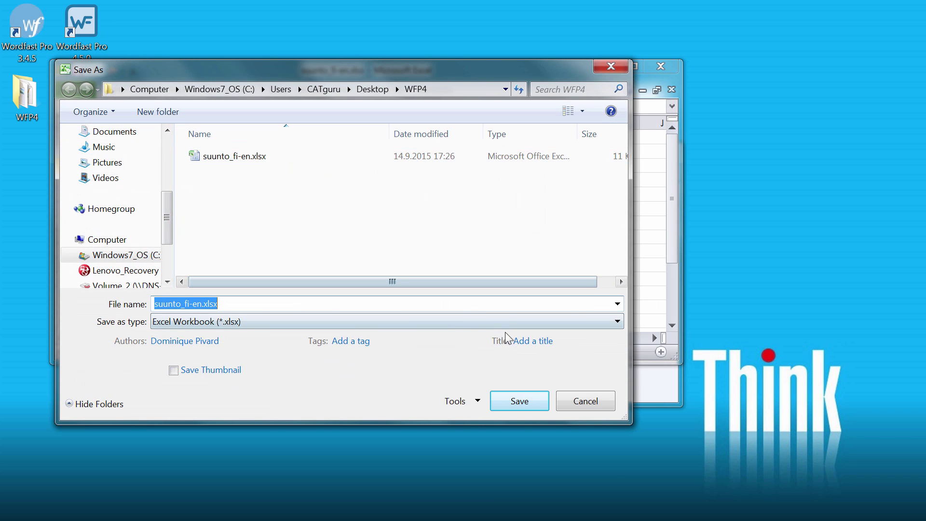
pyautogui.click(406, 322)
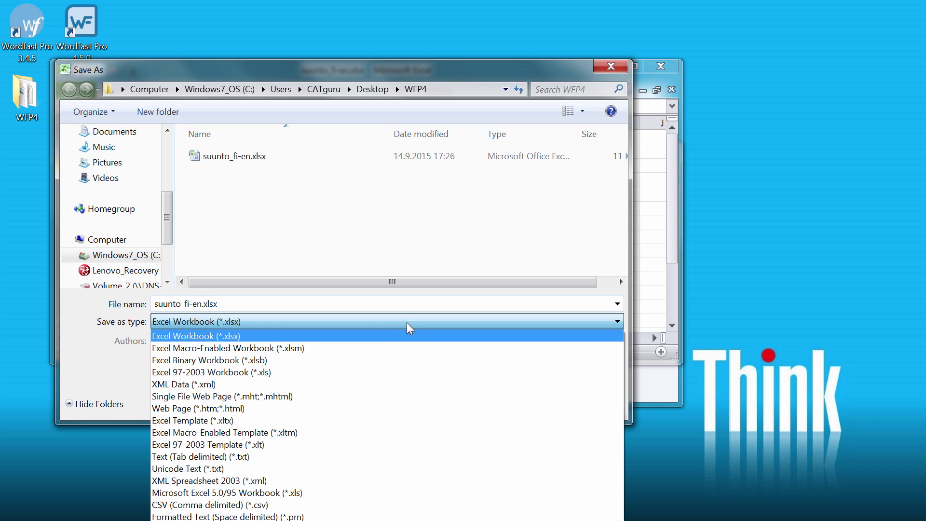
pyautogui.click(204, 474)
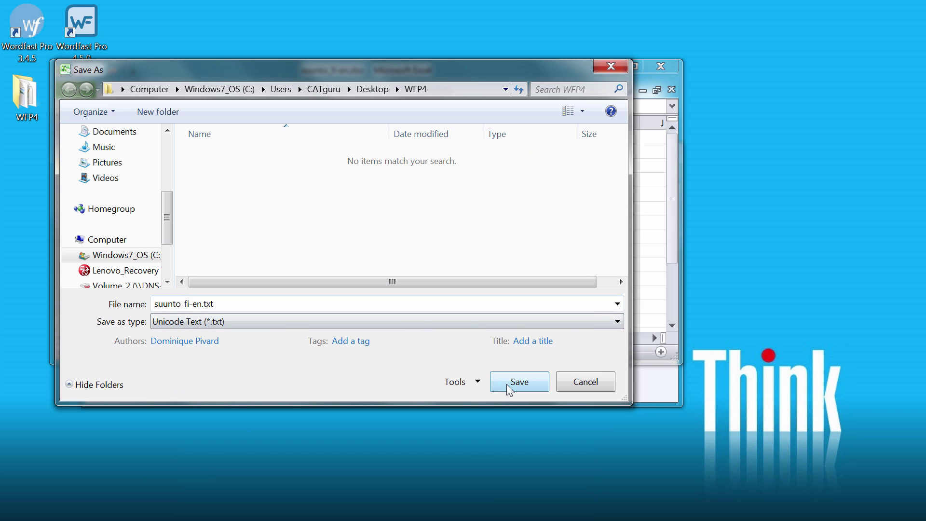
# Save the term list as suunto_fi-en.txt, then inspect it and Ambit3_reference.tmx in Explorer
pyautogui.click(519, 382)
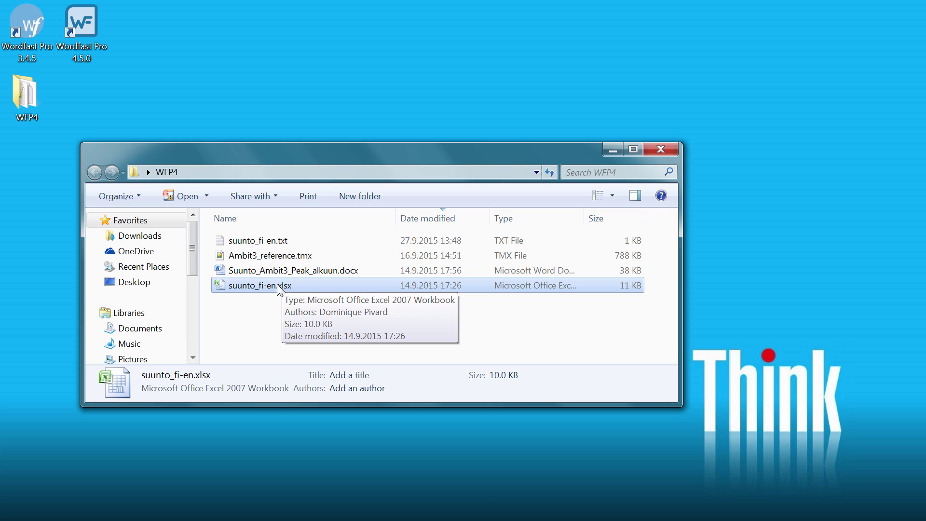
pyautogui.click(282, 241)
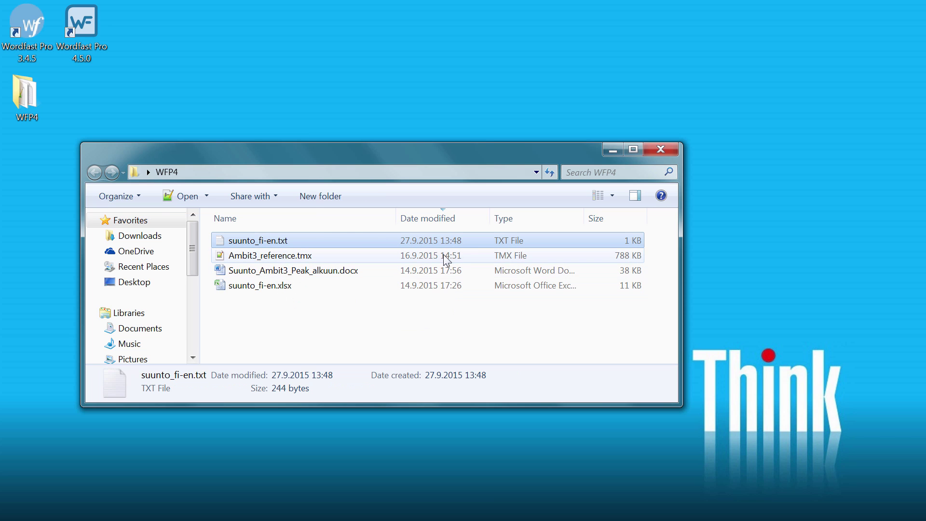
pyautogui.click(294, 258)
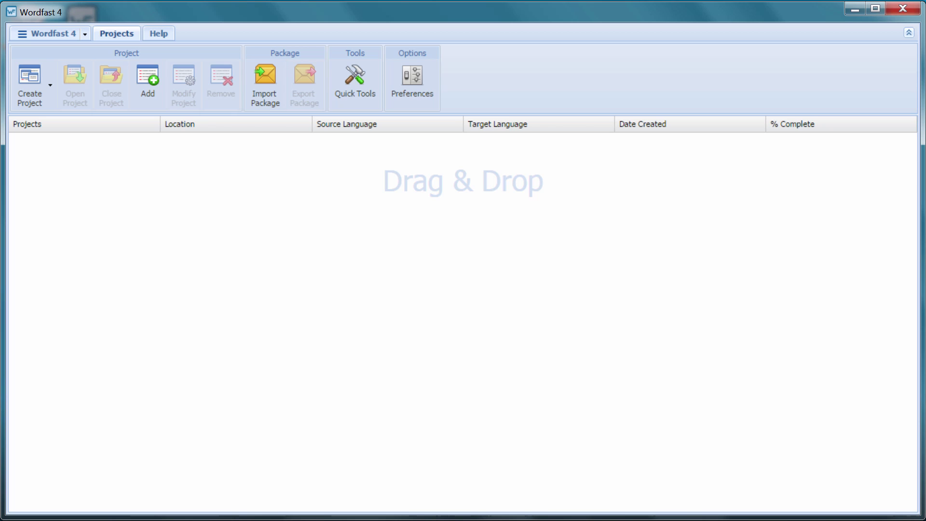
pyautogui.click(158, 34)
pyautogui.click(142, 84)
pyautogui.click(50, 86)
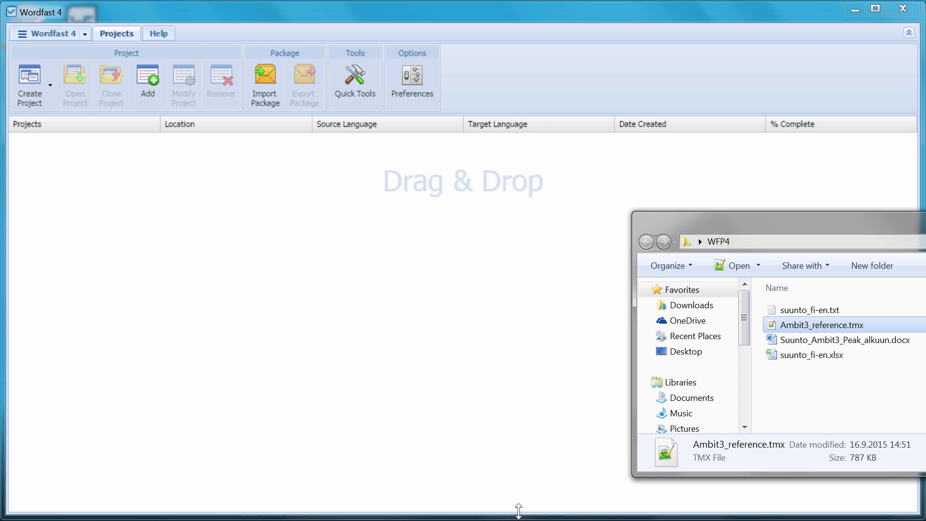
# Create project Suunto fi-en from the dropped manual: Finnish (Finland) to English (UK), new TM
pyautogui.click(781, 340)
pyautogui.moveTo(782, 340); pyautogui.dragTo(217, 195)
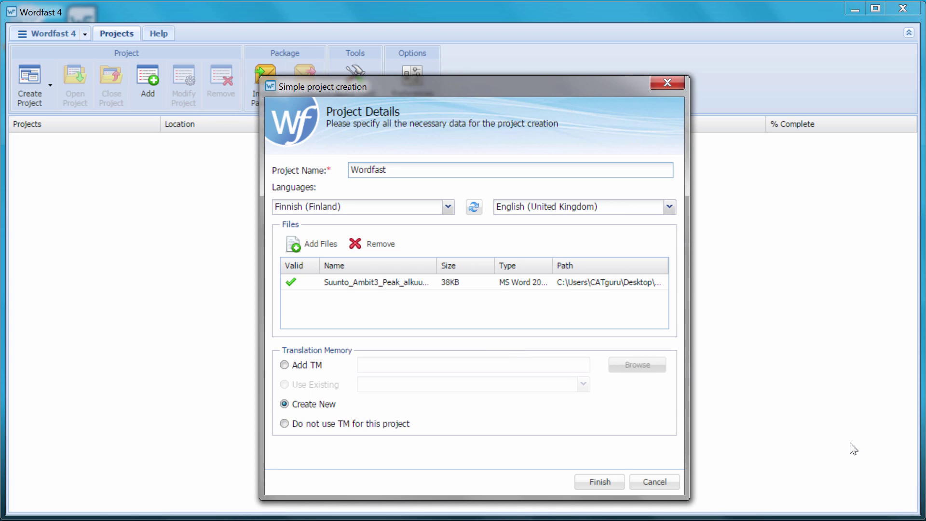
pyautogui.press('BackSpace')
pyautogui.press('BackSpace')
pyautogui.press('BackSpace')
pyautogui.press('BackSpace')
pyautogui.press('BackSpace')
pyautogui.press('BackSpace')
pyautogui.press('BackSpace')
pyautogui.press('BackSpace')
pyautogui.write('Suunto ')
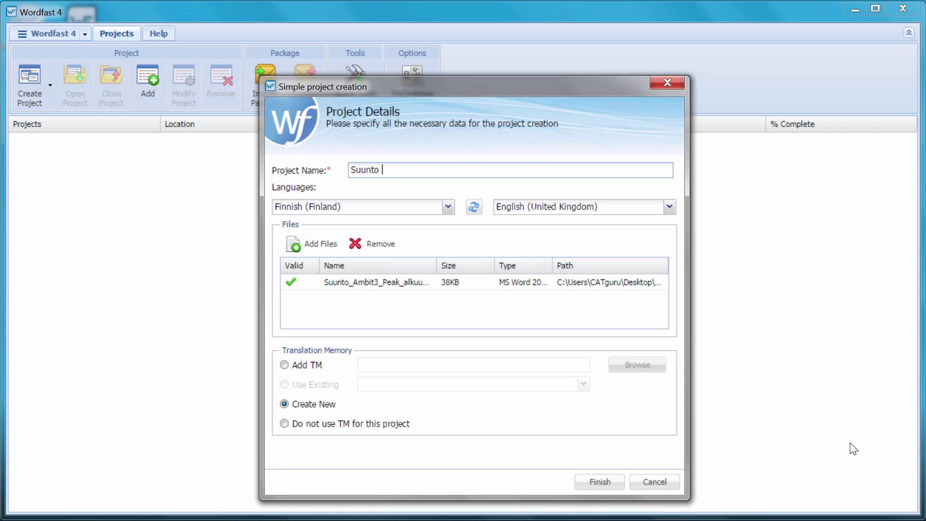
pyautogui.write('fi-e')
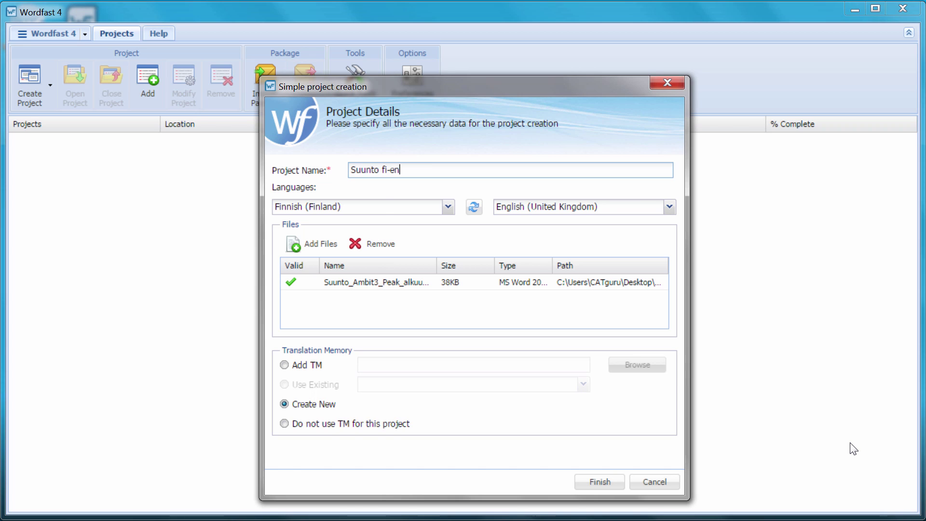
pyautogui.write('n')
pyautogui.click(448, 207)
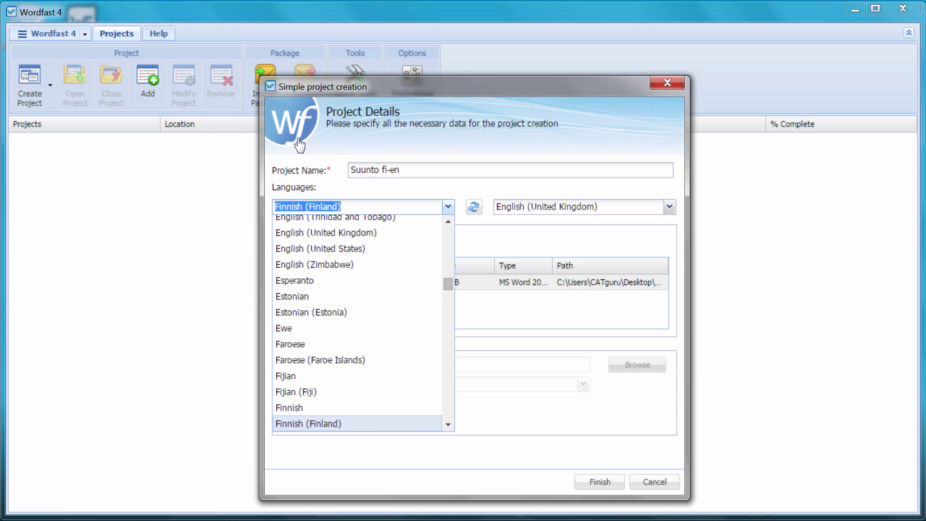
pyautogui.click(448, 210)
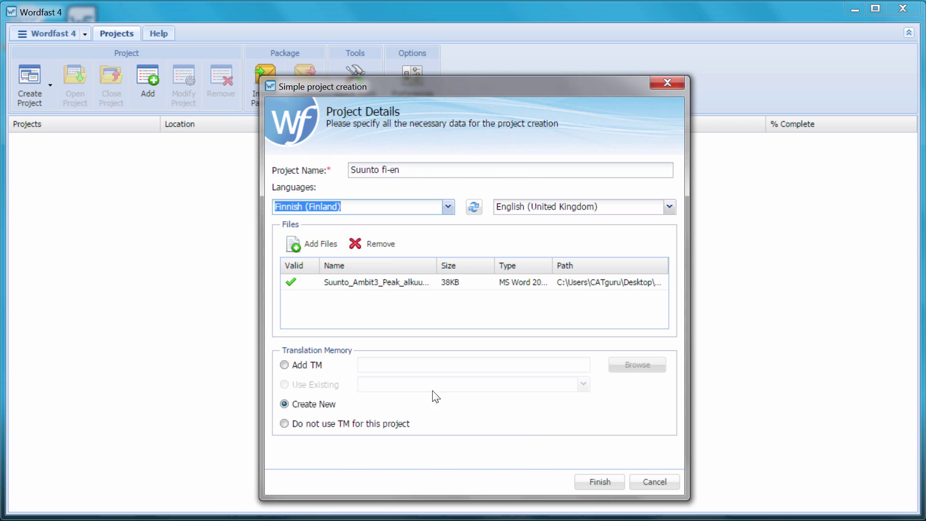
pyautogui.click(601, 481)
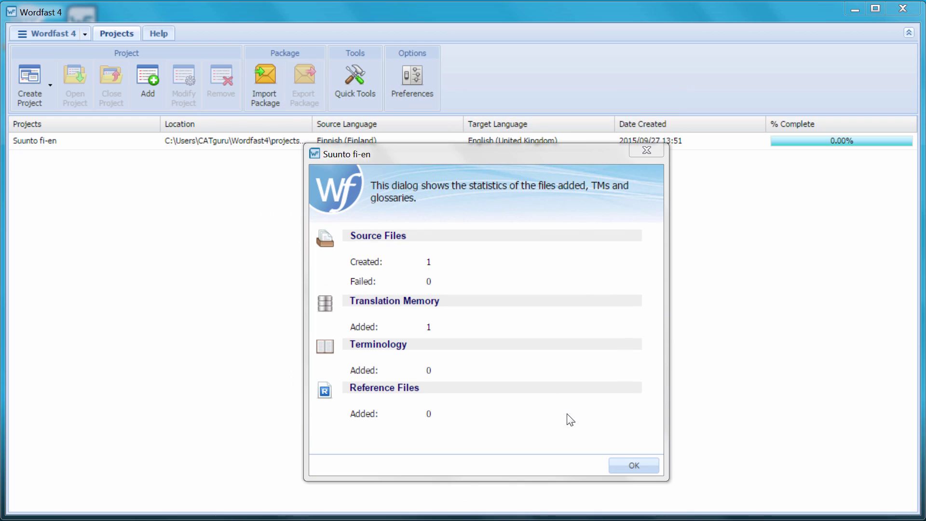
# Dismiss the statistics, open Suunto fi-en and select the manual's 50-word TXLF file
pyautogui.click(630, 467)
pyautogui.click(300, 140)
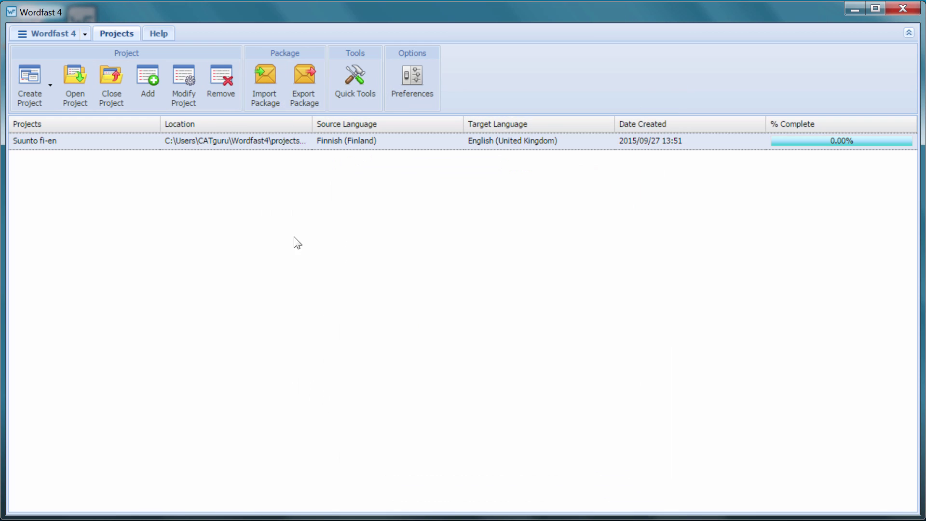
pyautogui.click(82, 85)
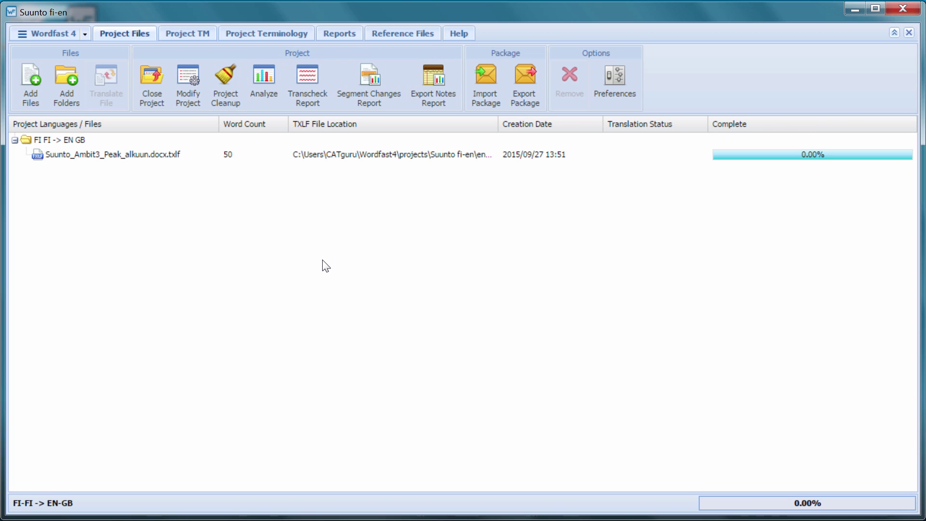
pyautogui.click(155, 155)
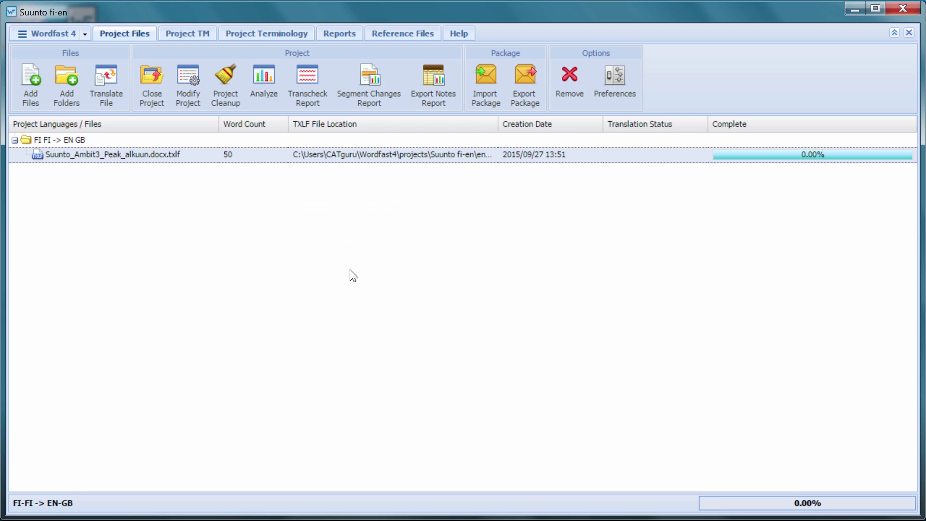
# Start a tab-delimited glossary import of suunto_fi-en.txt from the project terminology settings
pyautogui.click(260, 37)
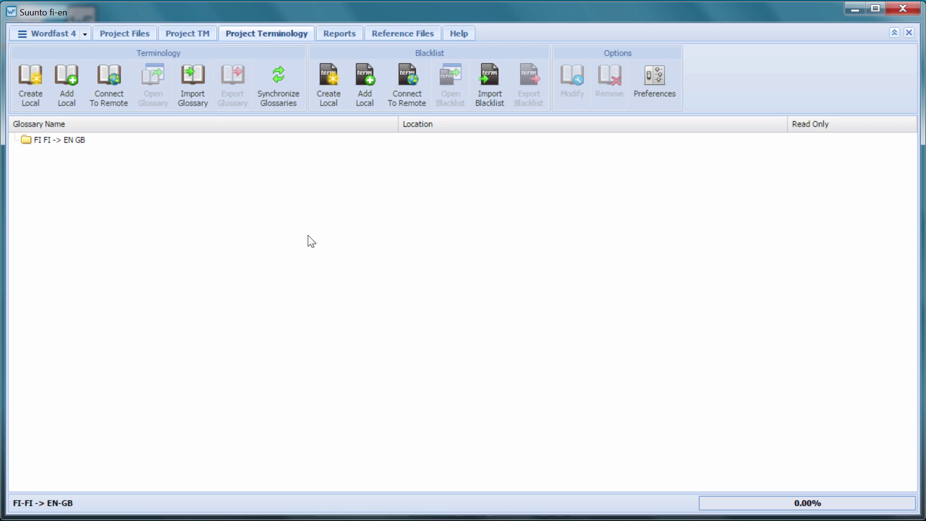
pyautogui.click(192, 84)
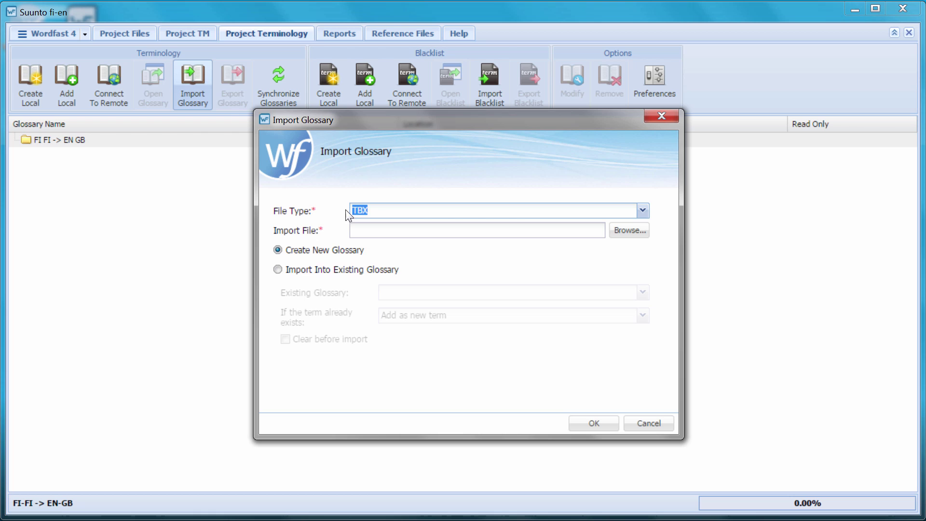
pyautogui.click(642, 211)
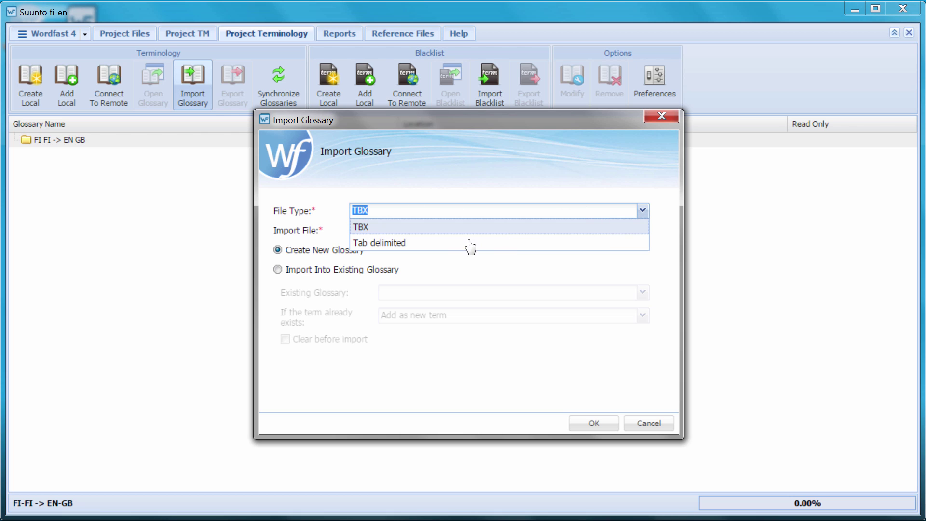
pyautogui.click(401, 246)
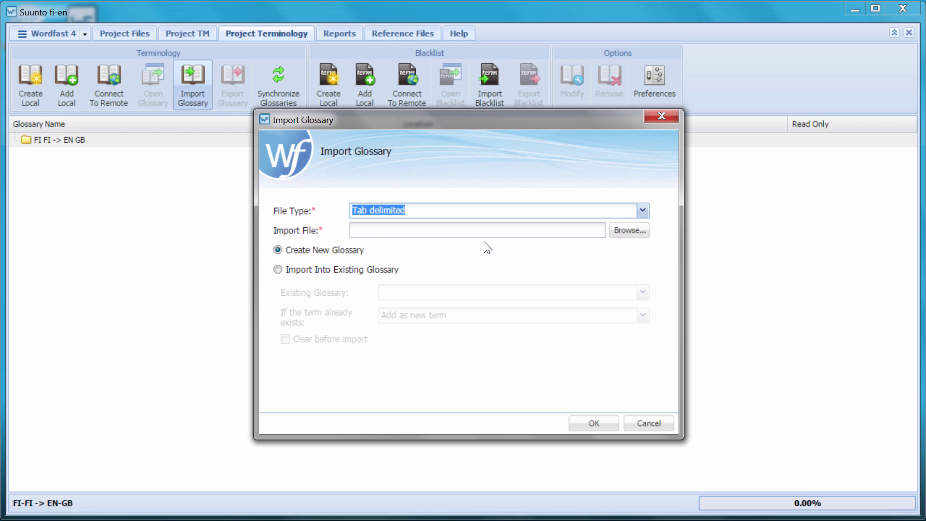
pyautogui.click(629, 230)
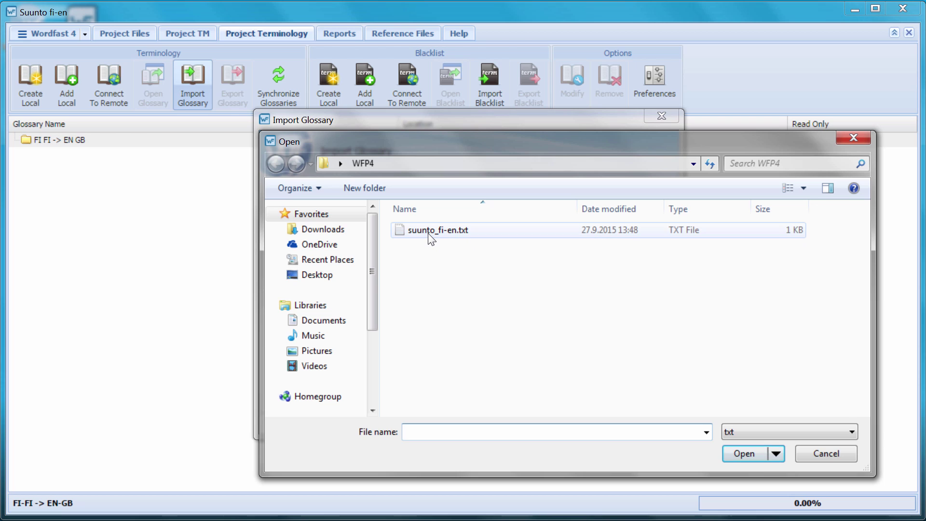
pyautogui.click(432, 233)
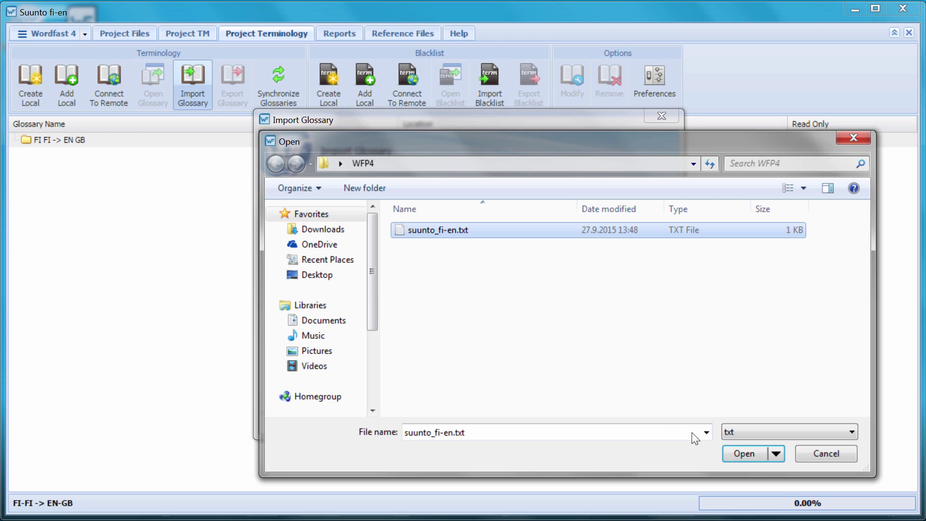
pyautogui.click(752, 454)
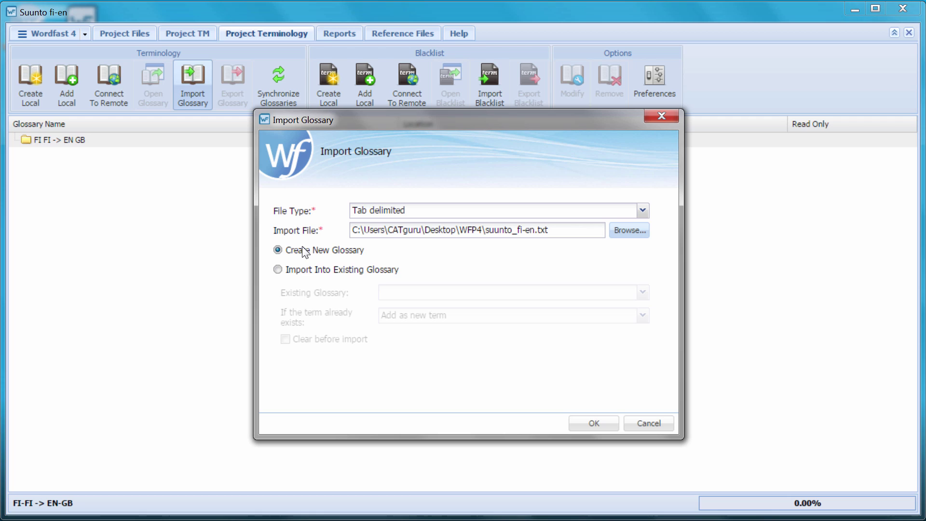
# Create the new glossary 'suunto fi-en' in the WFP4 folder, importing six terms
pyautogui.click(590, 428)
pyautogui.click(434, 265)
pyautogui.write('suunto')
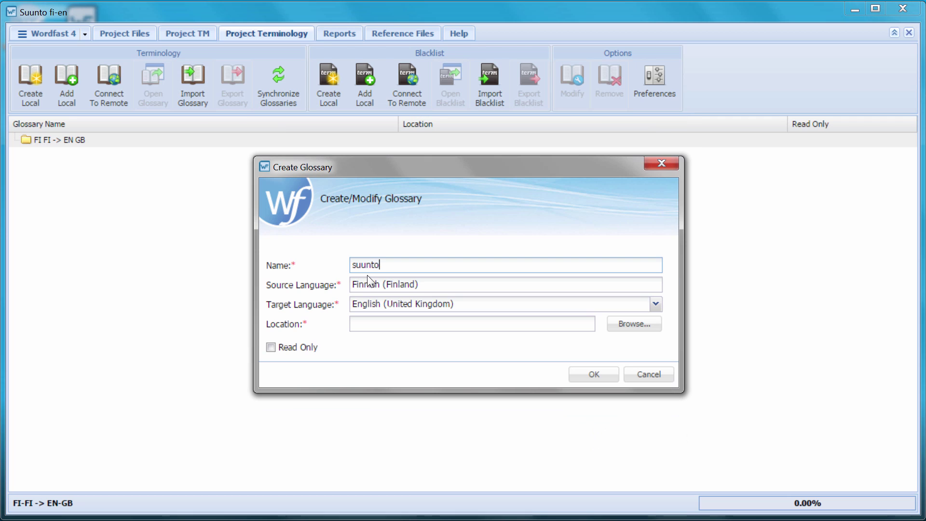
pyautogui.write(' fi-en')
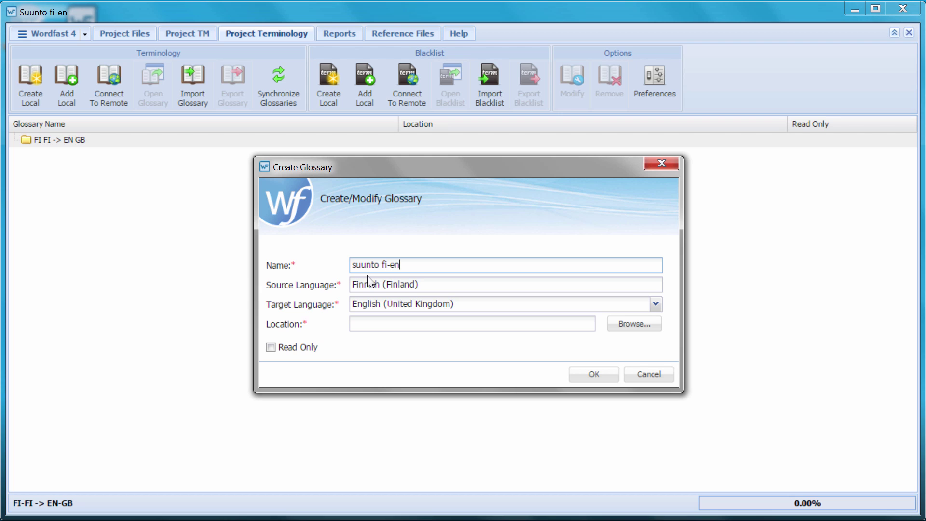
pyautogui.click(634, 324)
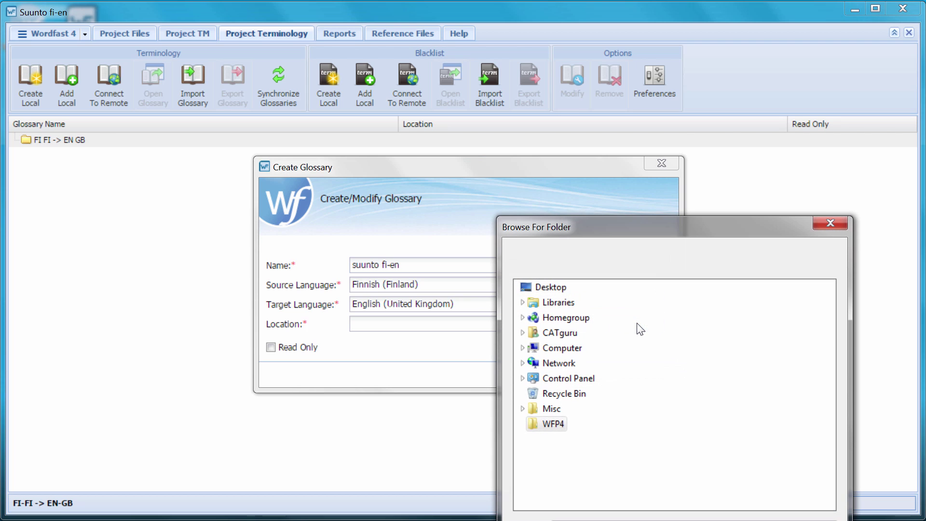
pyautogui.click(552, 426)
pyautogui.doubleClick(552, 426)
pyautogui.click(593, 374)
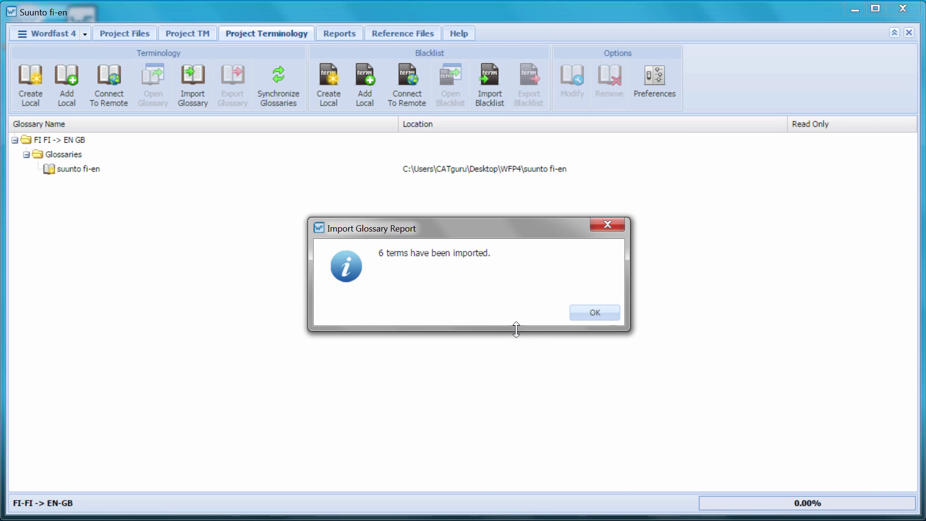
pyautogui.click(594, 312)
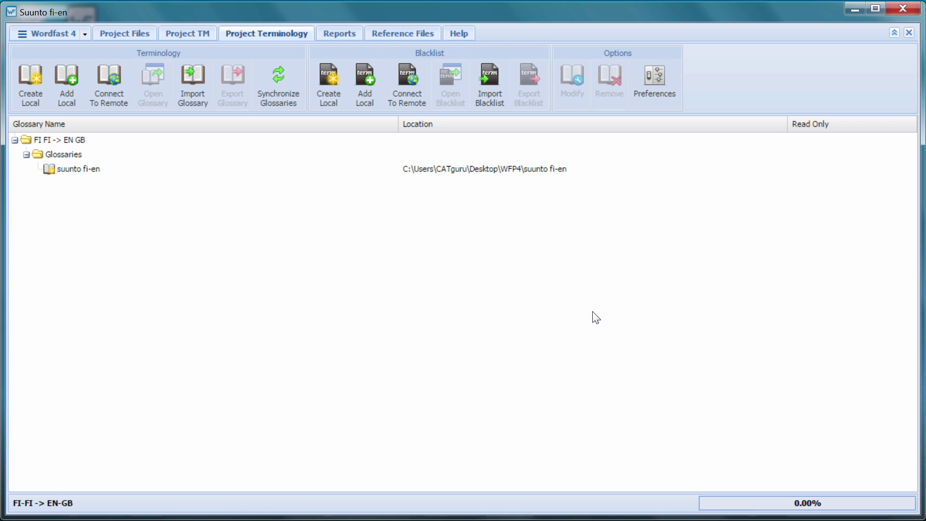
# Open Suunto_Ambit3_Peak_alkuun.docx from the Project Files list for translation
pyautogui.click(125, 34)
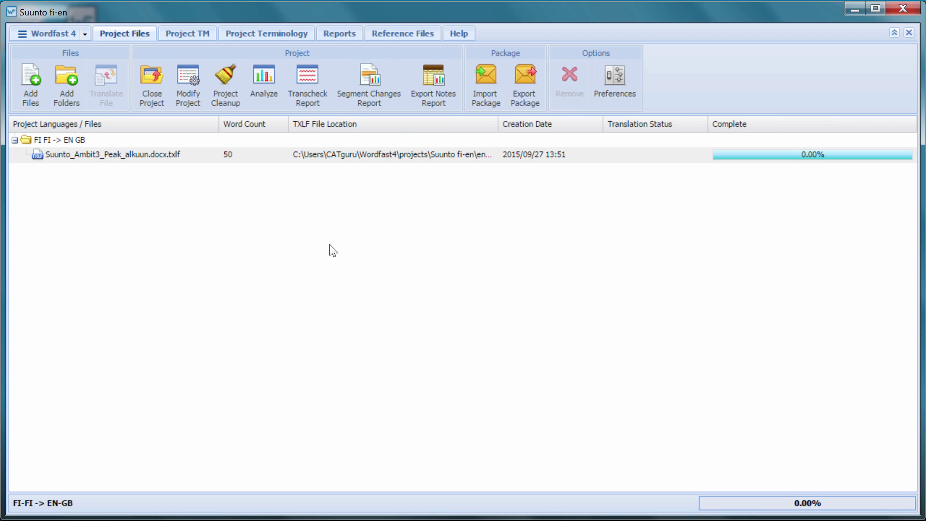
pyautogui.click(109, 157)
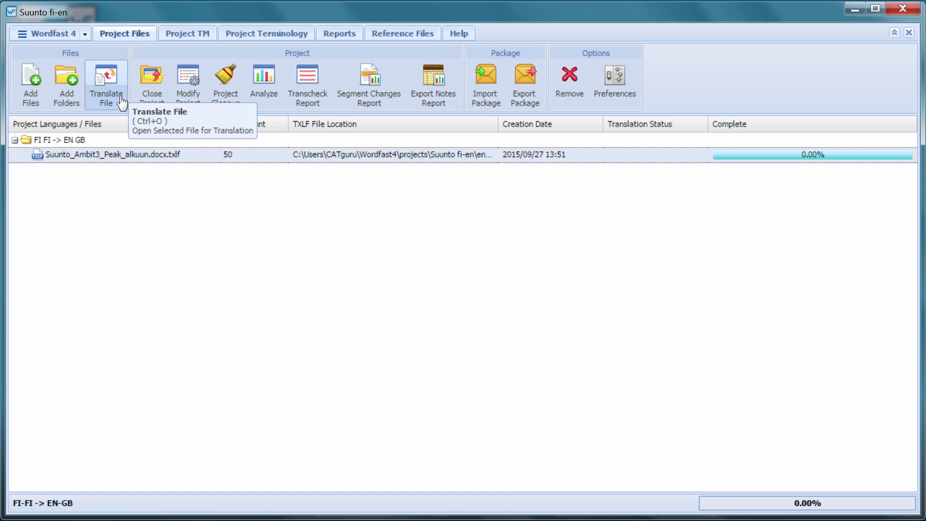
pyautogui.click(107, 80)
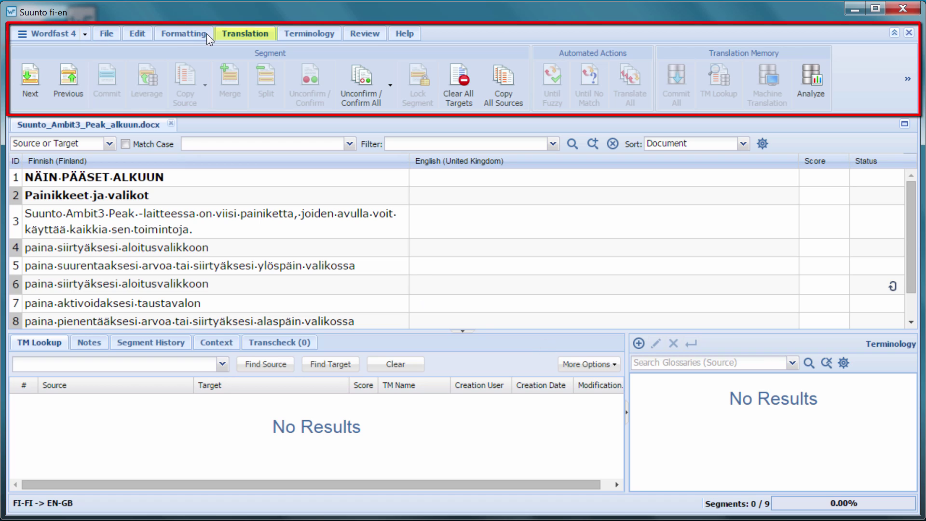
# Browse the Formatting, Terminology and Review ribbon tabs, then return to Translation
pyautogui.click(181, 33)
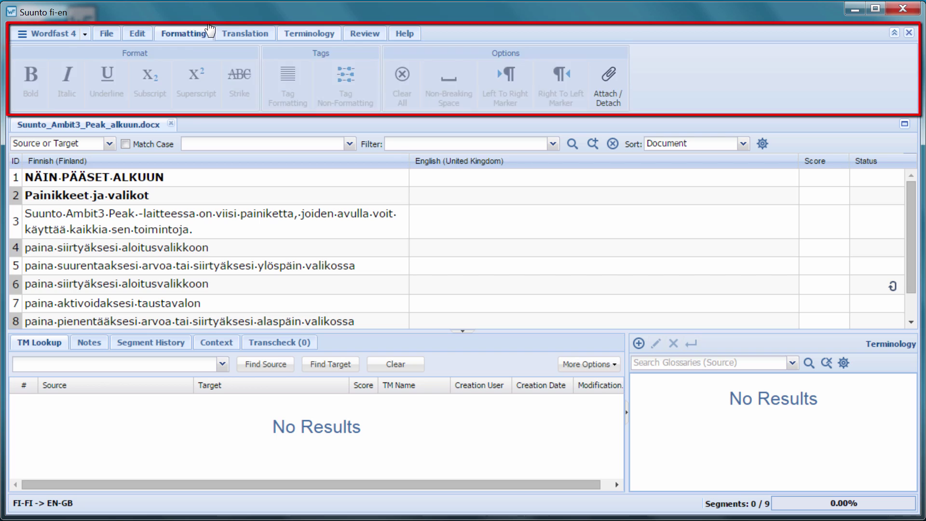
pyautogui.click(309, 33)
pyautogui.click(364, 34)
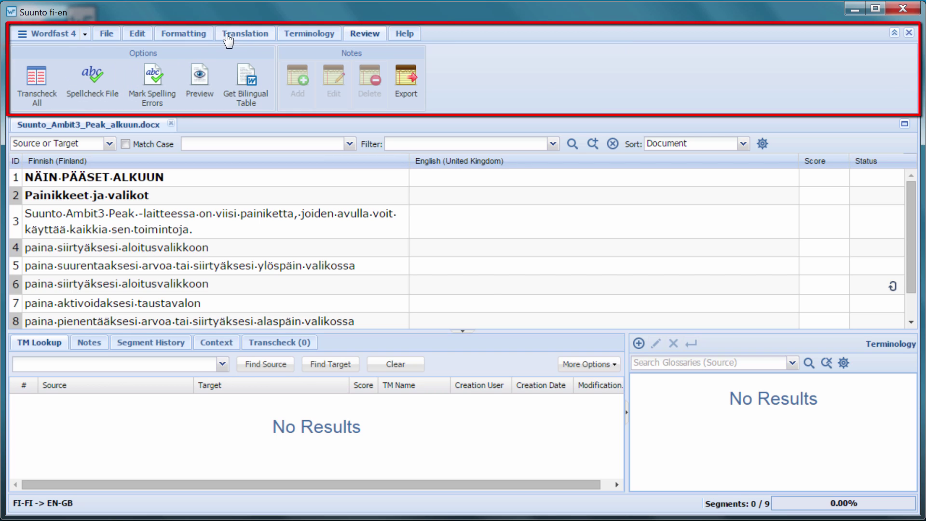
pyautogui.click(244, 33)
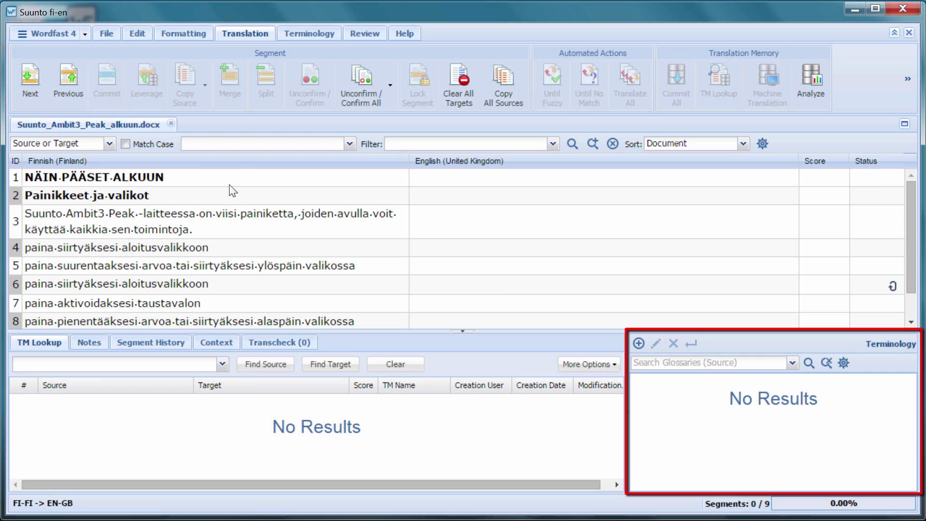
# View segment 2's glossary matches in the Terminology pane, then move to segment 1
pyautogui.click(204, 197)
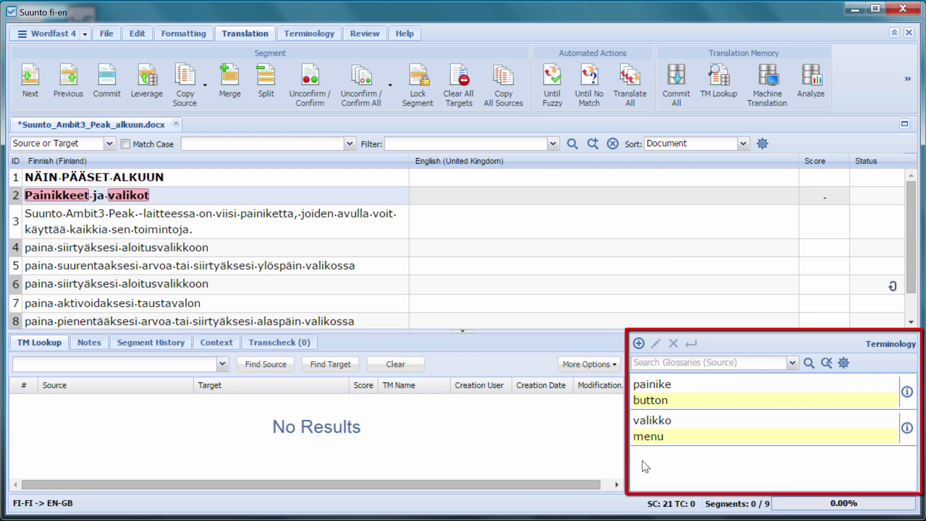
pyautogui.hotkey('alt', 'Up')
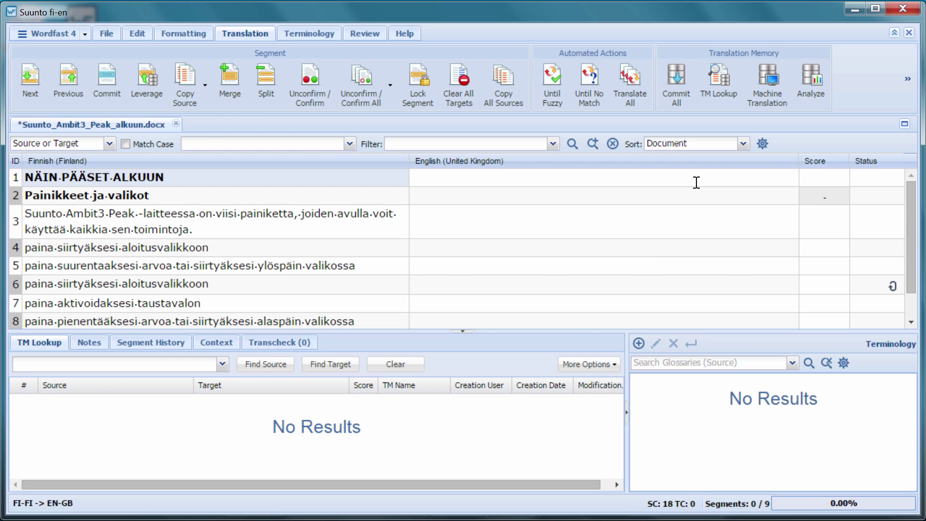
pyautogui.write('GETTING STARTED')
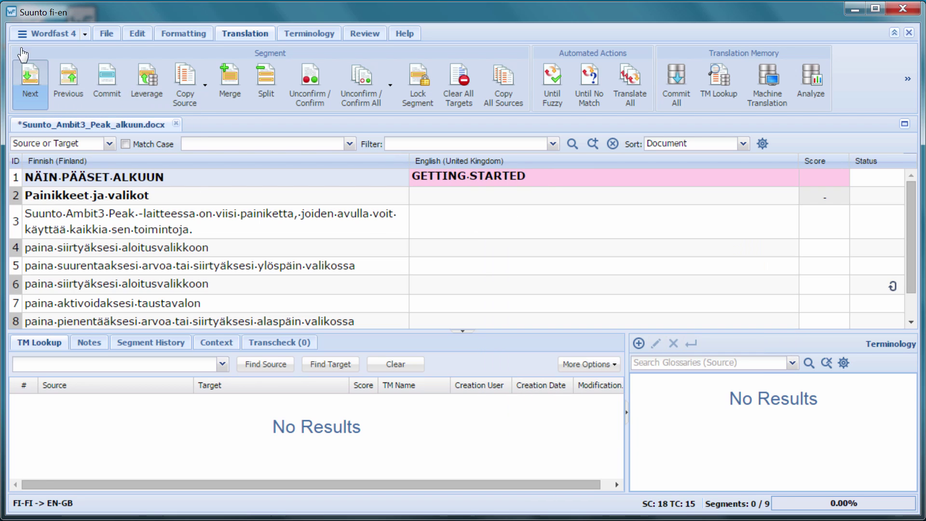
# Confirm GETTING STARTED for segment 1, try and delete glossary suggestions in segment 2, then commit it
pyautogui.hotkey('alt', 'Down')
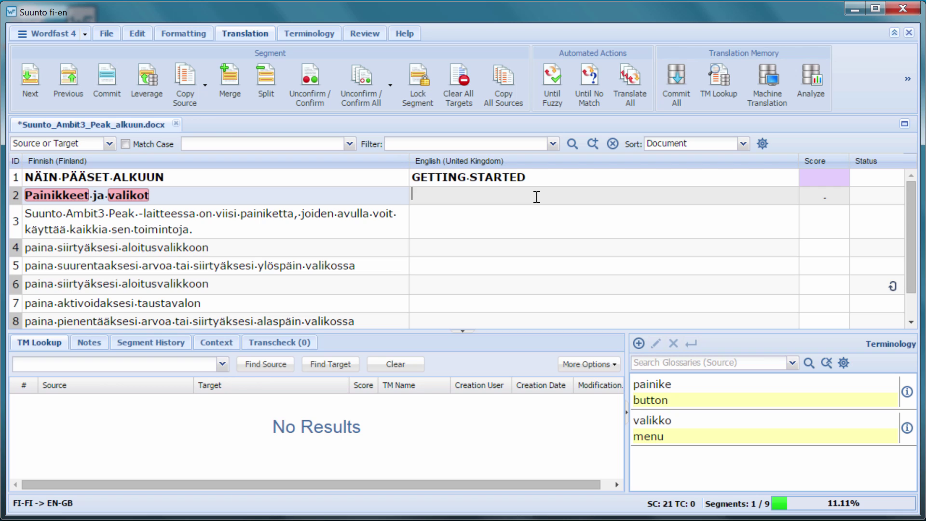
pyautogui.write('b')
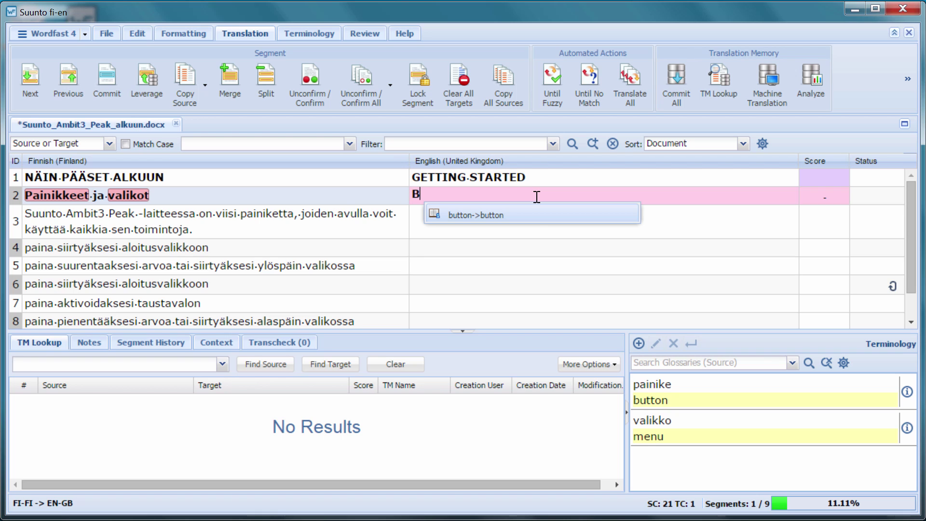
pyautogui.press('Return')
pyautogui.write('m')
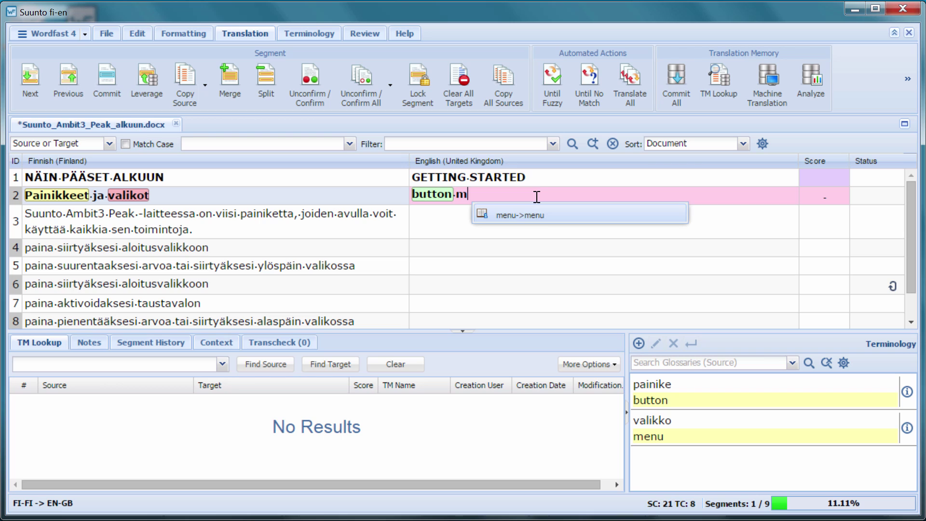
pyautogui.press('Return')
pyautogui.press('BackSpace')
pyautogui.press('BackSpace')
pyautogui.press('BackSpace')
pyautogui.press('BackSpace')
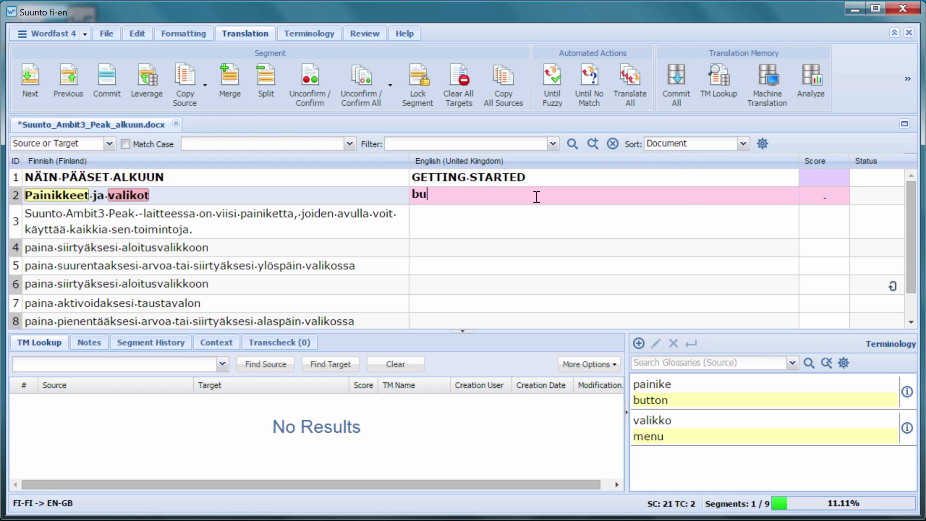
pyautogui.press('BackSpace')
pyautogui.press('BackSpace')
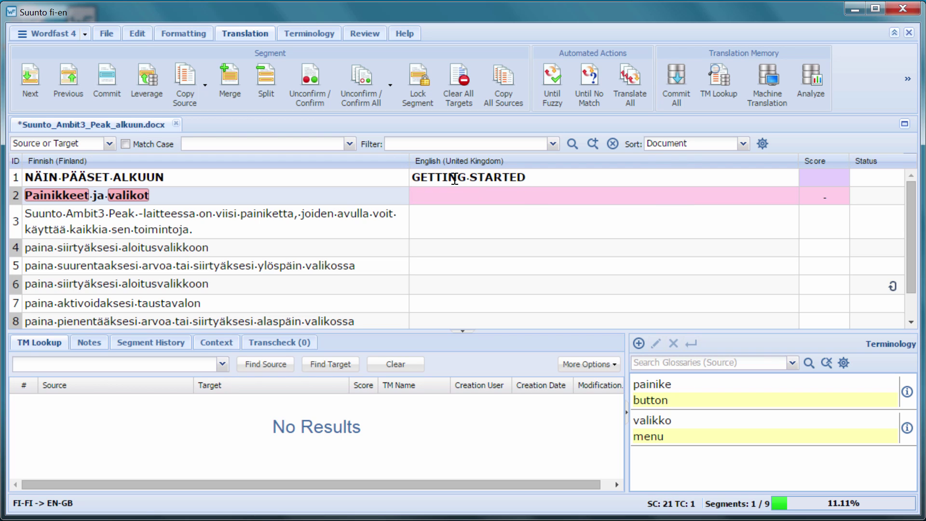
pyautogui.click(251, 126)
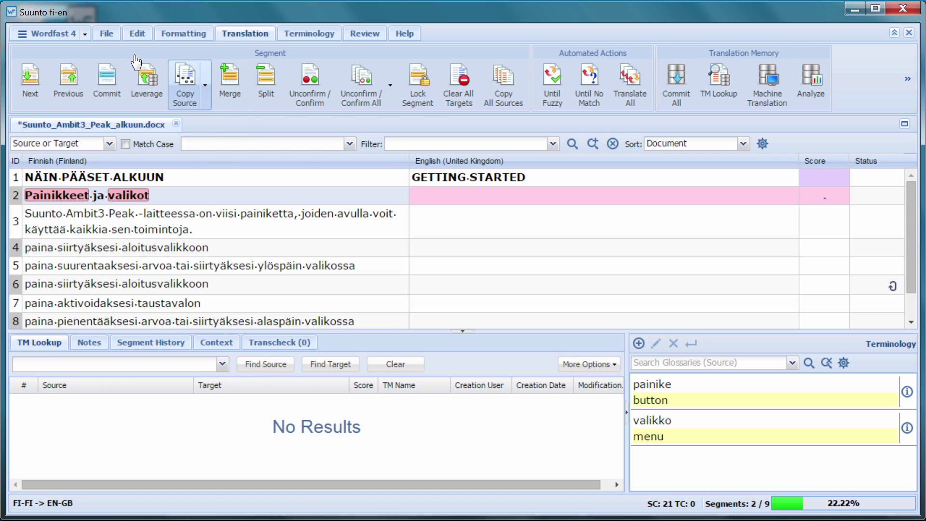
# Fill segment 2's target with source and glossary terms, removing the untranslated word 'ja'
pyautogui.click(204, 86)
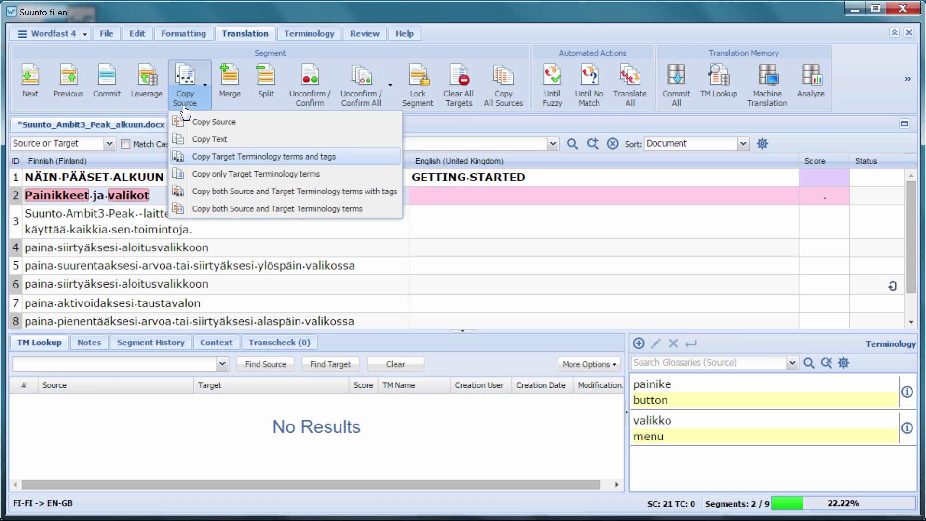
pyautogui.click(276, 161)
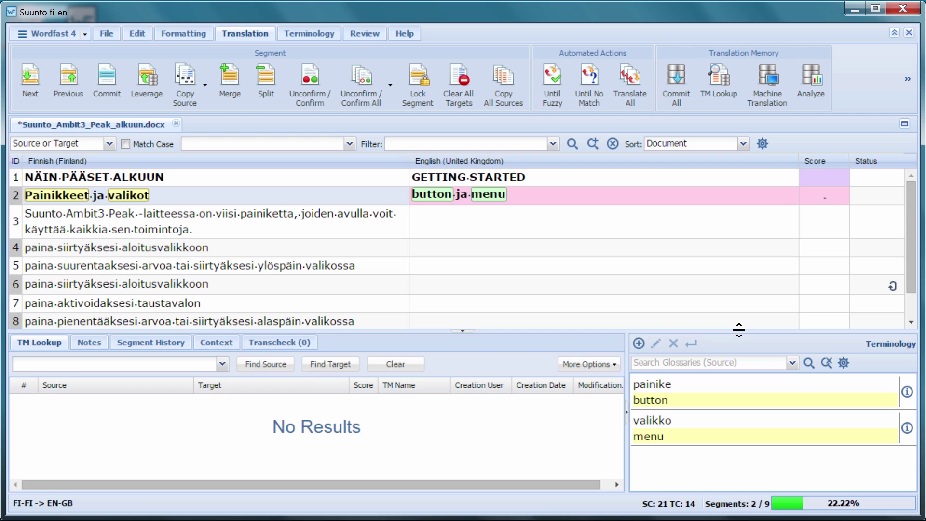
pyautogui.hotkey('ctrl', 'Left')
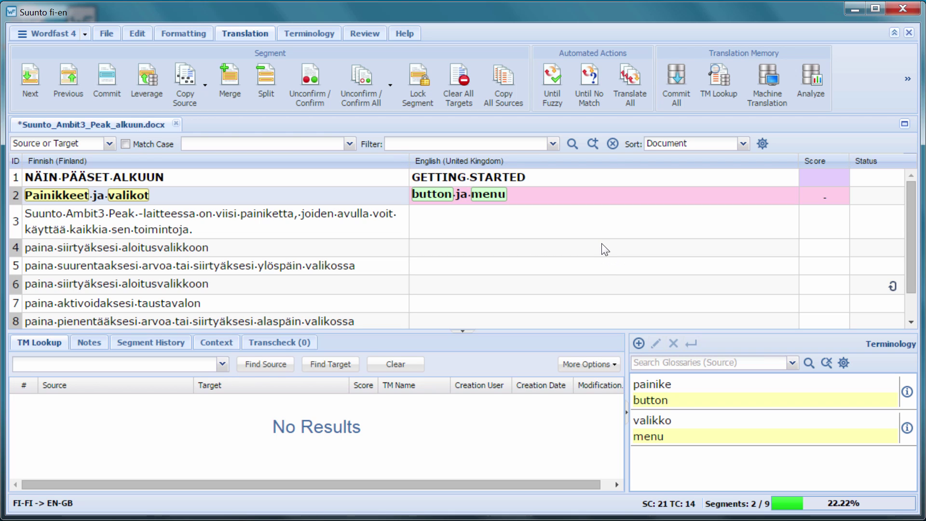
pyautogui.press('BackSpace')
pyautogui.press('BackSpace')
pyautogui.write('and')
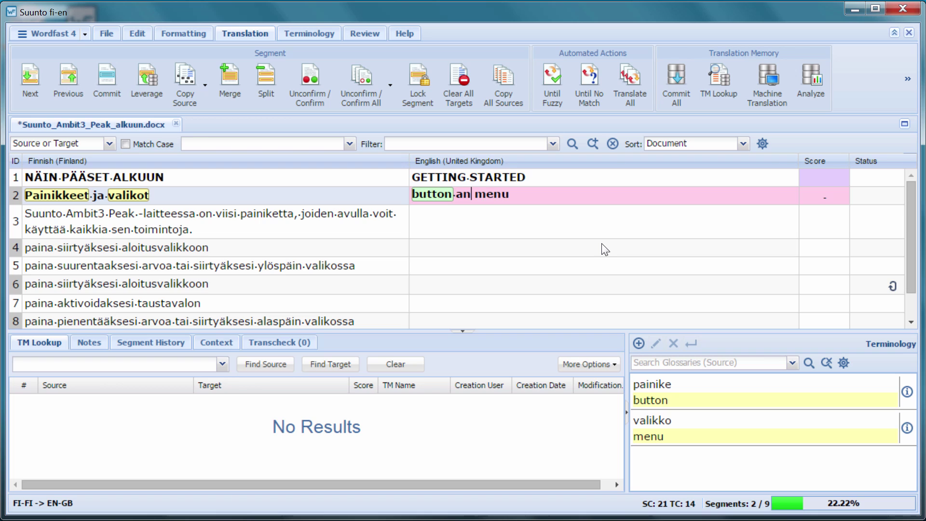
# Edit the target to 'Buttons and menus' with a capital B and confirm it
pyautogui.click(454, 194)
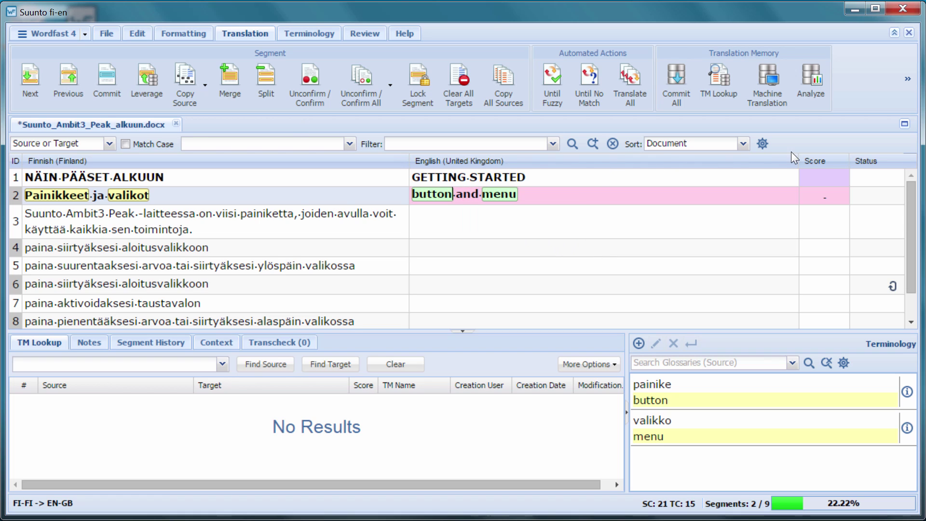
pyautogui.write('s')
pyautogui.click(524, 195)
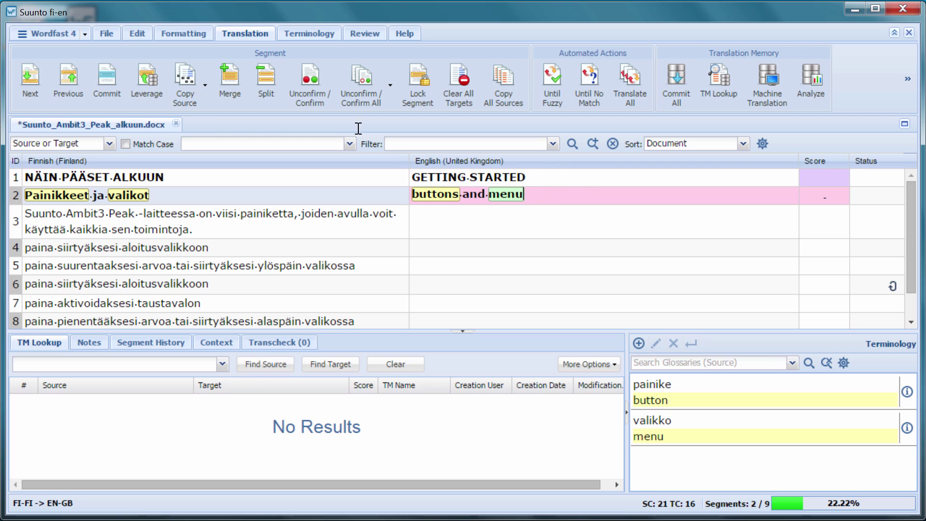
pyautogui.write('s')
pyautogui.click(435, 194)
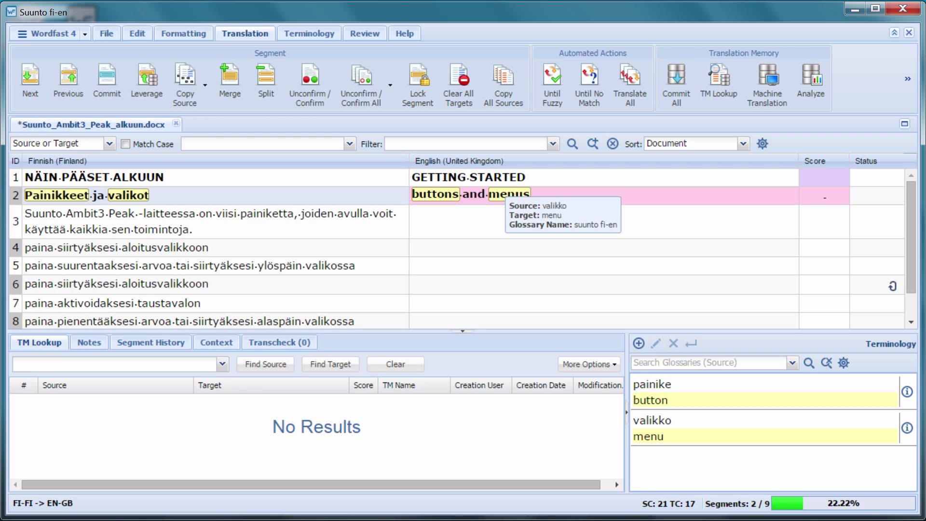
pyautogui.hotkey('shift', 'F3')
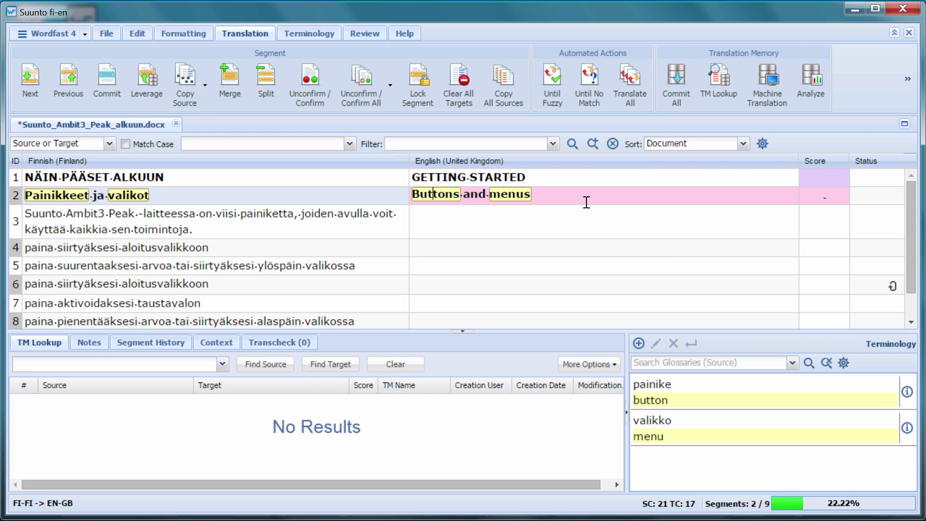
pyautogui.hotkey('alt', 'Down')
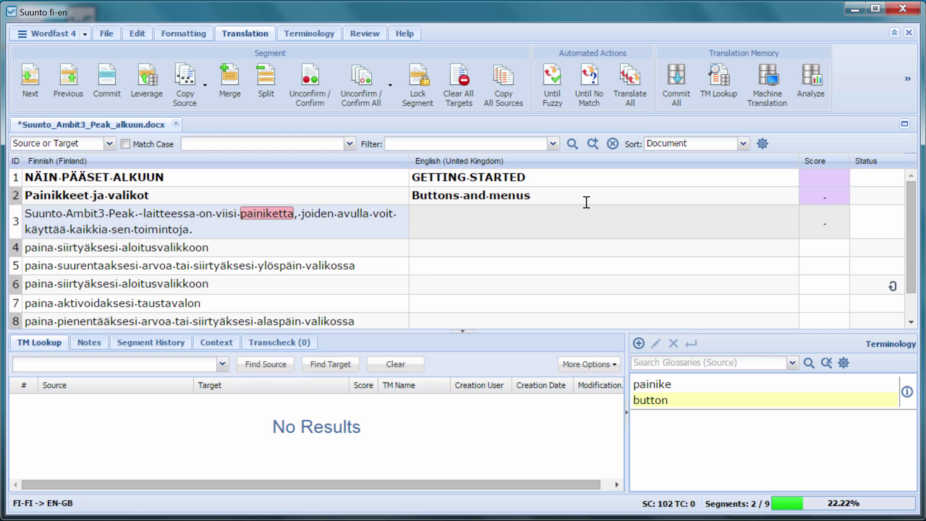
pyautogui.write('Suunto Ambit3 Peak has five buttons which allow you to access all the features.')
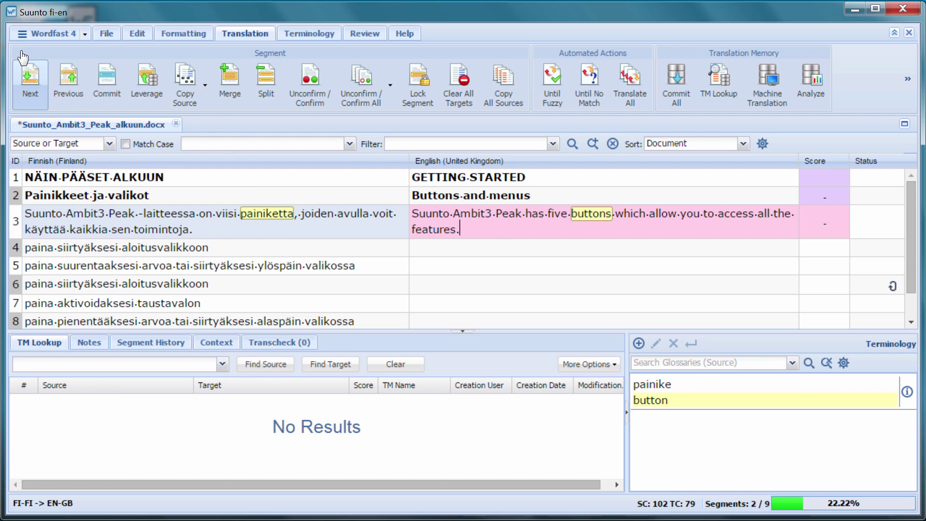
# Commit segment 3's English sentence about the five buttons and advance to segment 4
pyautogui.click(30, 77)
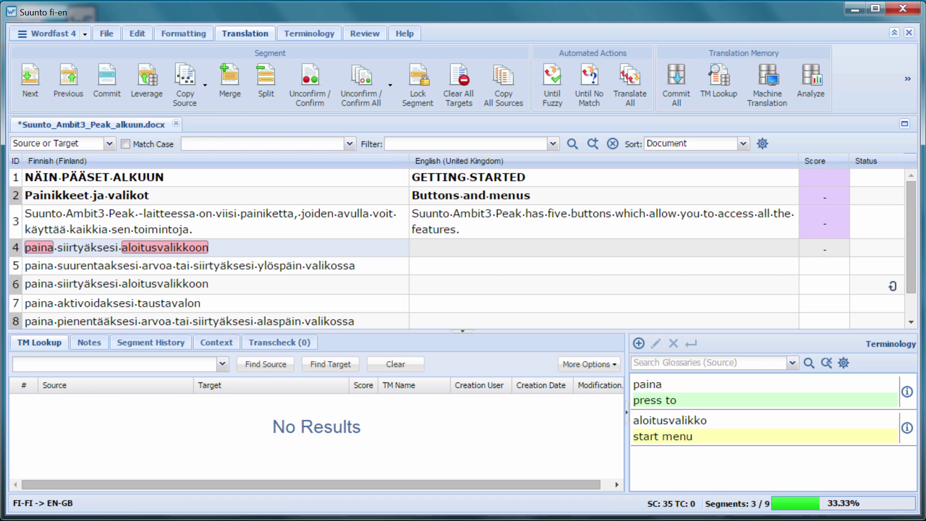
# Fill segment 4 with glossary terms, replace siirtyäksesi with 'access the', and confirm it
pyautogui.click(206, 89)
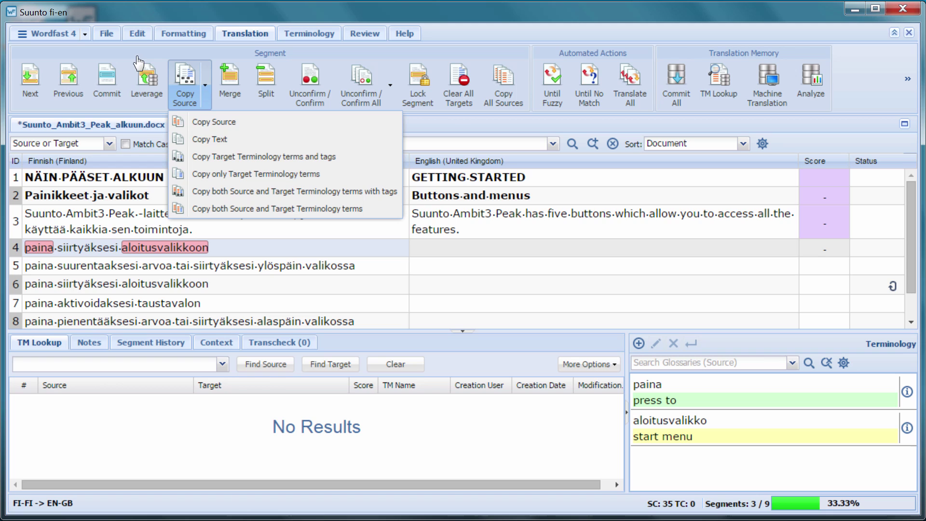
pyautogui.click(227, 157)
pyautogui.click(459, 246)
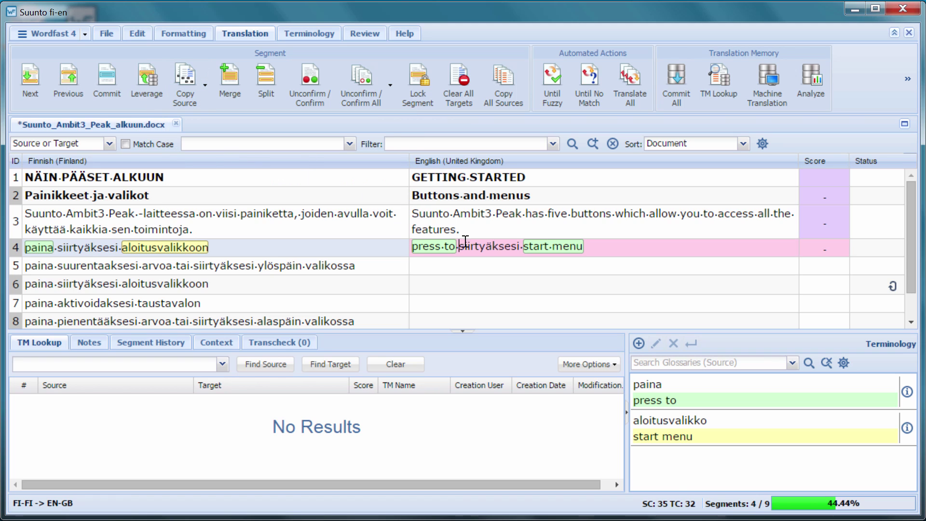
pyautogui.hotkey('shift', 'Right')
pyautogui.hotkey('shift', 'Right')
pyautogui.hotkey('shift', 'Right')
pyautogui.hotkey('shift', 'Right')
pyautogui.hotkey('shift', 'Right')
pyautogui.hotkey('shift', 'Right')
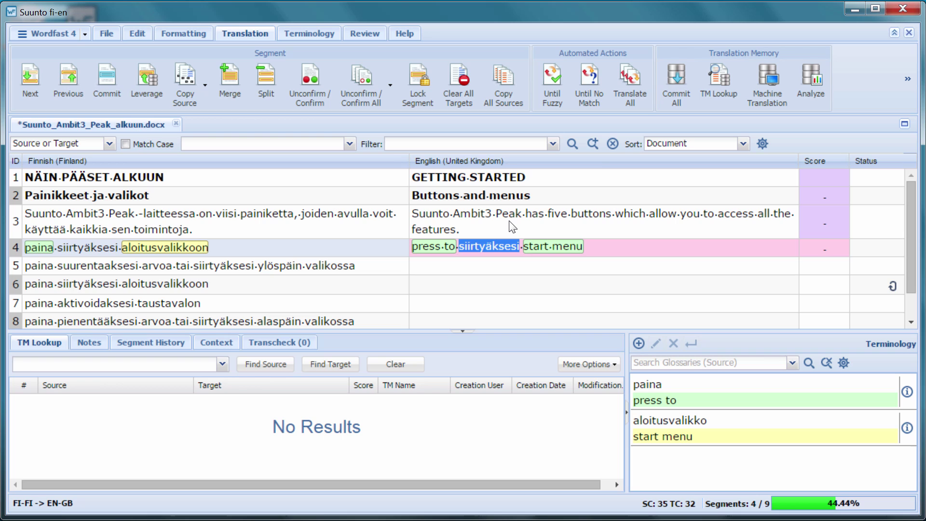
pyautogui.write('access the')
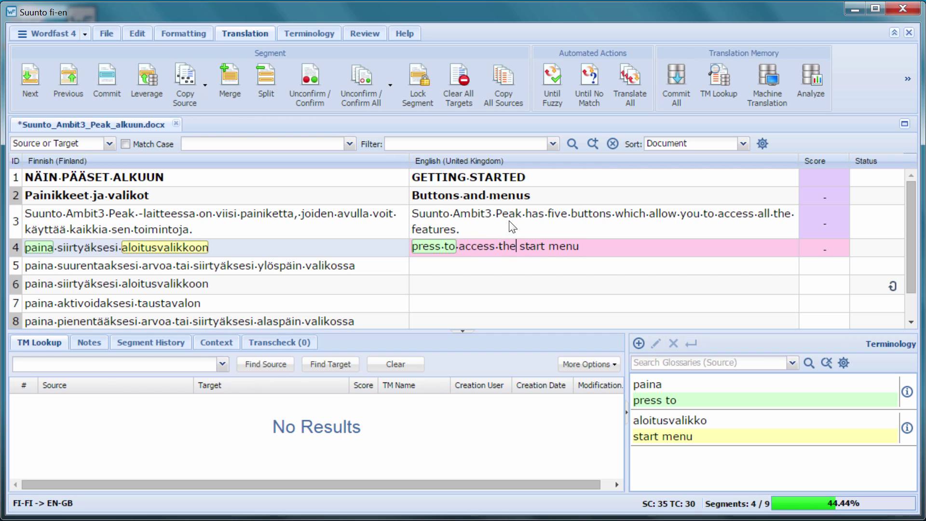
pyautogui.moveTo(553, 247)
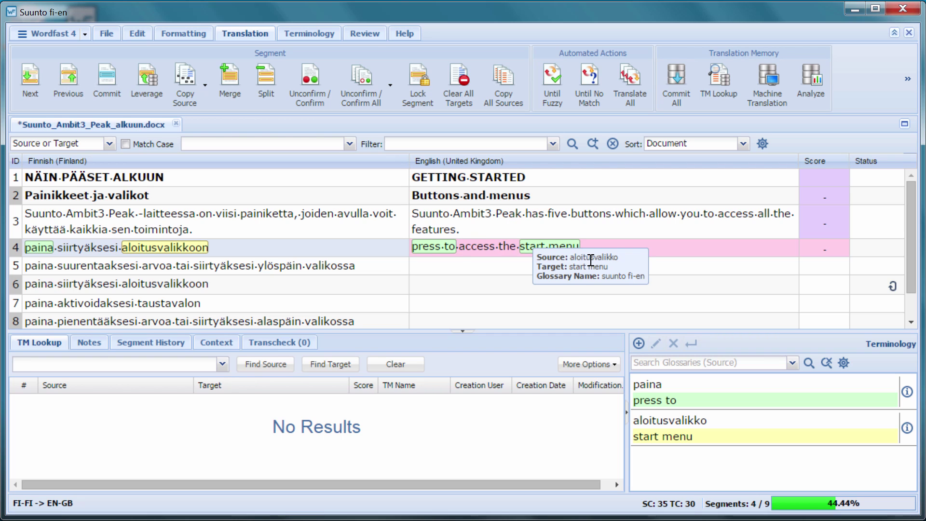
pyautogui.hotkey('alt', 'Down')
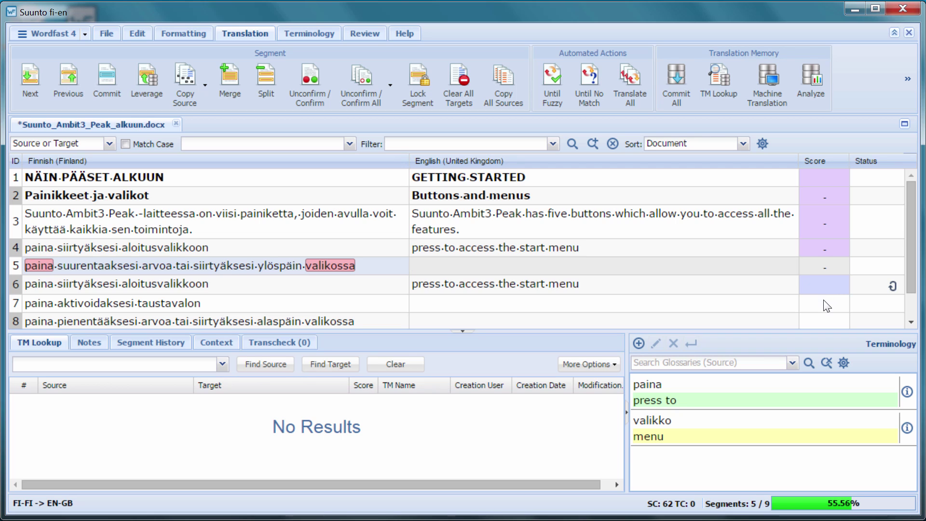
pyautogui.write('press to')
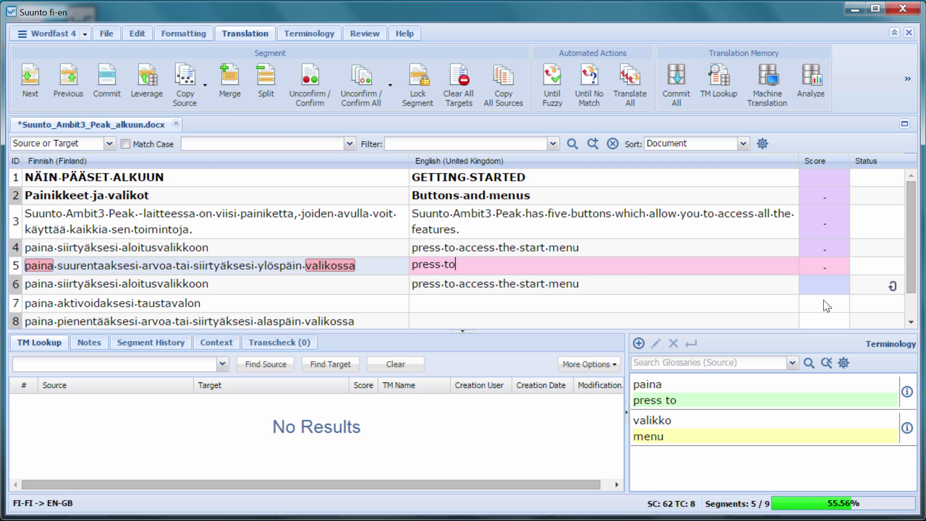
pyautogui.write(' increase a value or move up in the')
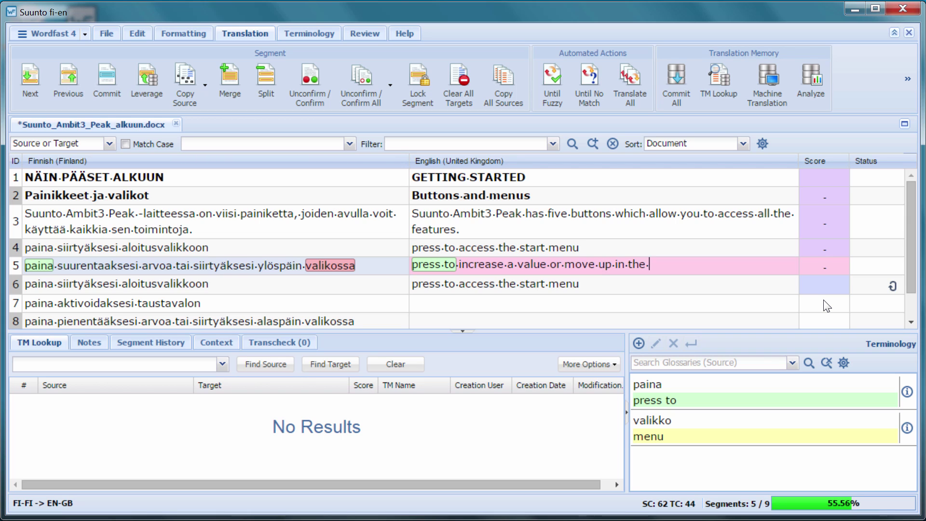
pyautogui.write('me')
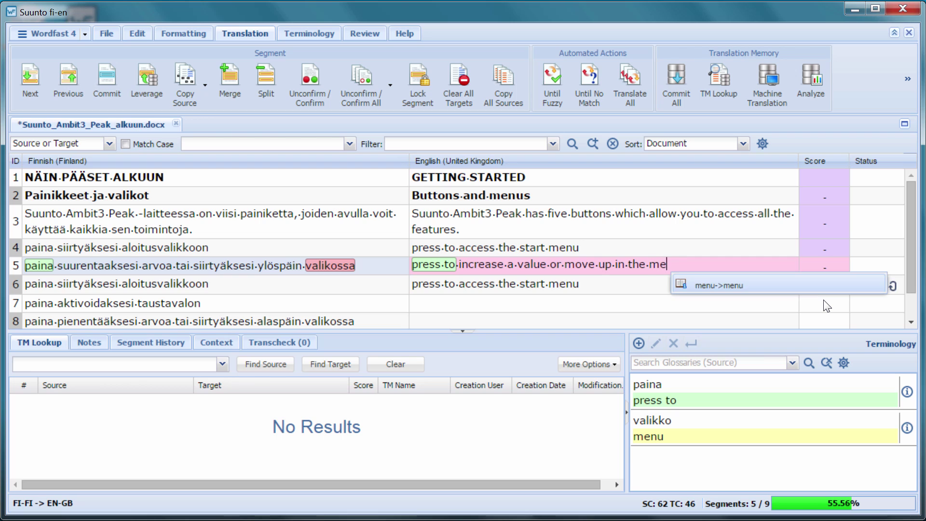
# Complete segment 5 with the 'menu' suggestion, then confirm segments 5 and 6
pyautogui.press('Return')
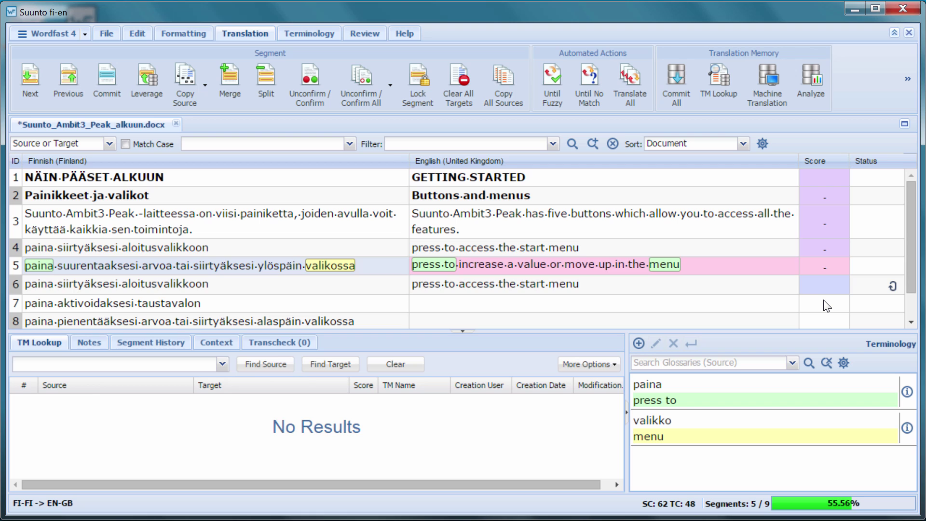
pyautogui.hotkey('alt', 'Down')
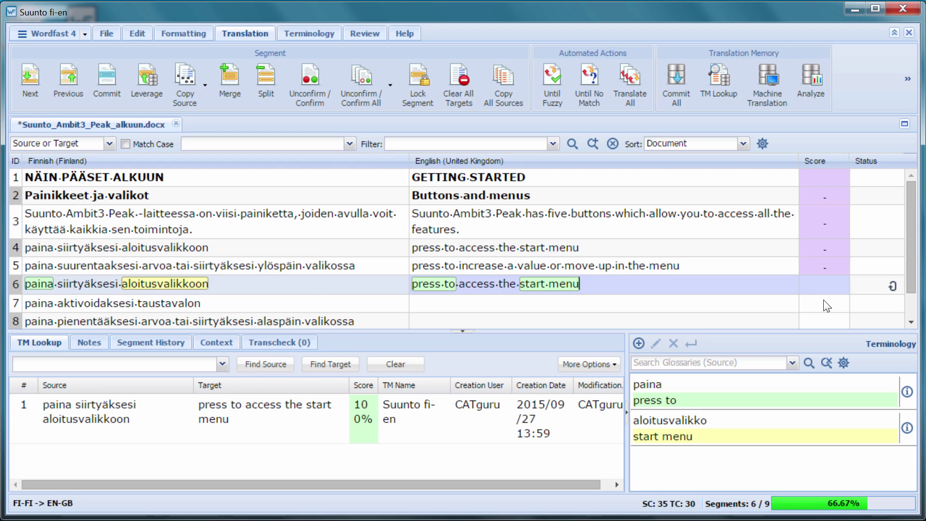
pyautogui.hotkey('alt', 'Down')
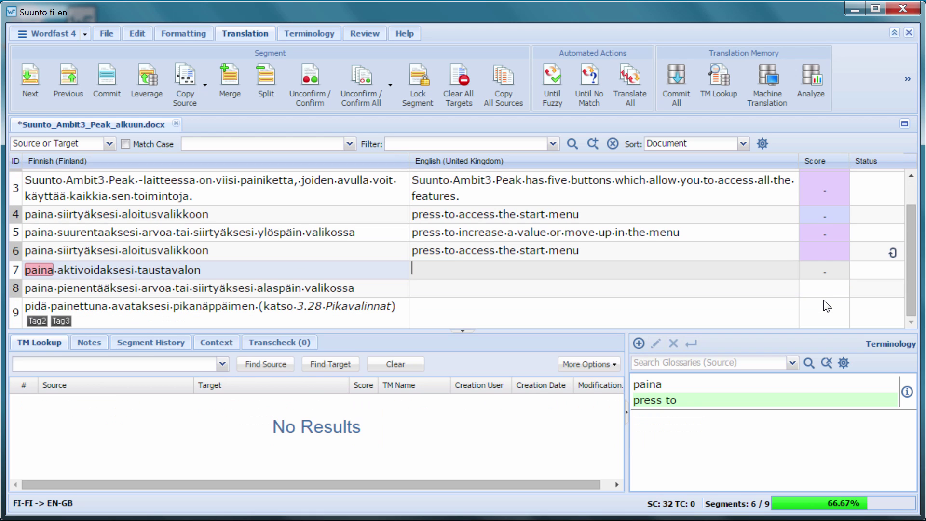
pyautogui.write('pr')
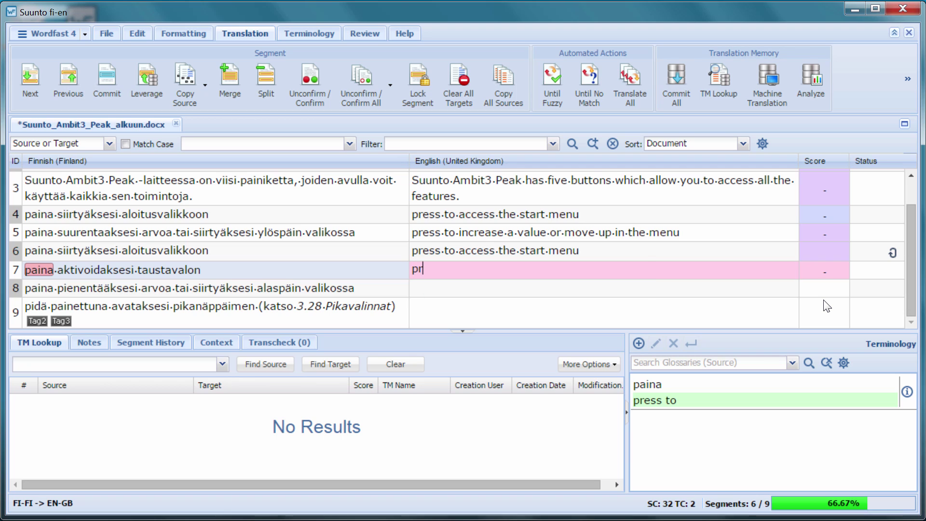
pyautogui.write('ess to activate the')
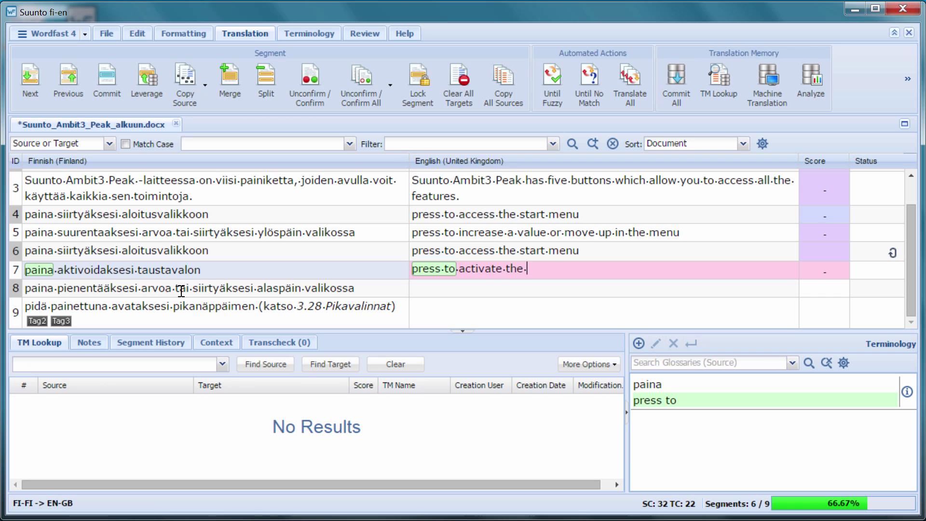
# Enter 'press to activate the' in segment 7, select taustavalo, and open the Wordfast menu
pyautogui.moveTo(138, 270); pyautogui.dragTo(194, 270)
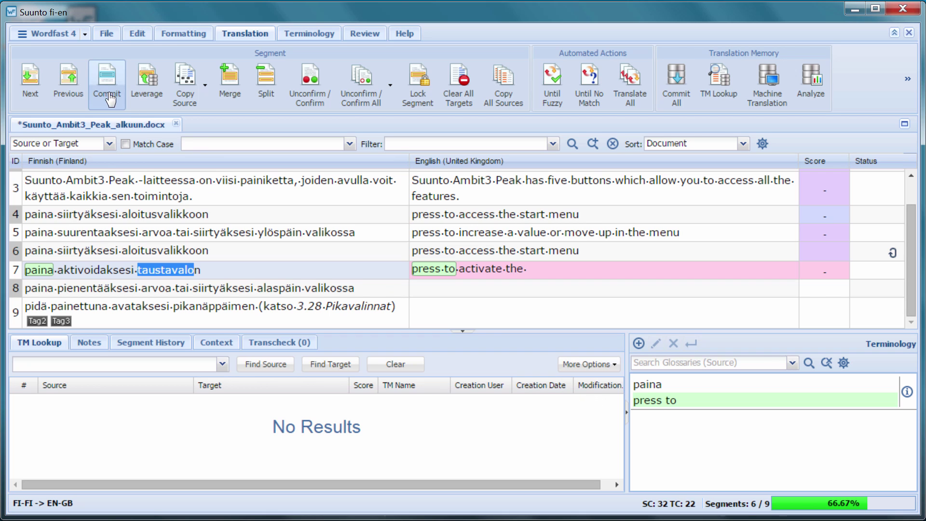
pyautogui.click(53, 34)
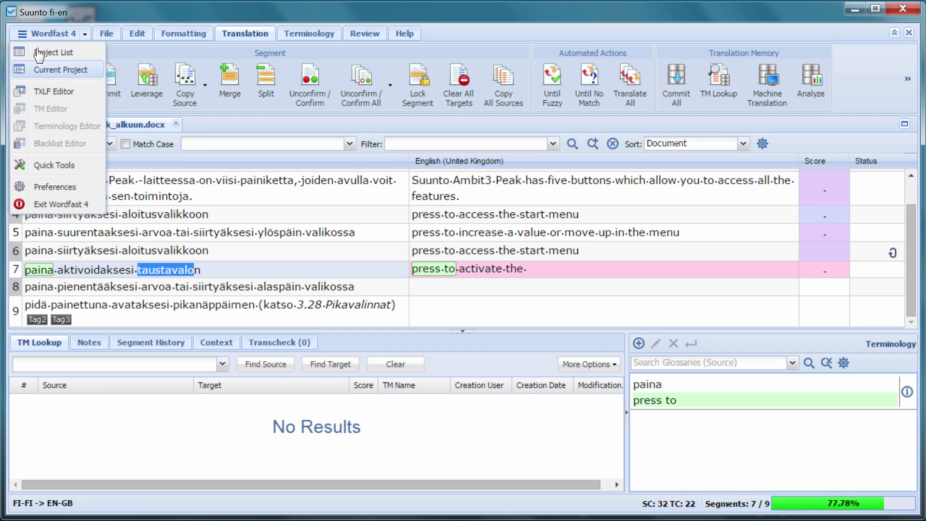
# Start a translation memory import from the file Ambit3_reference.tmx
pyautogui.click(60, 70)
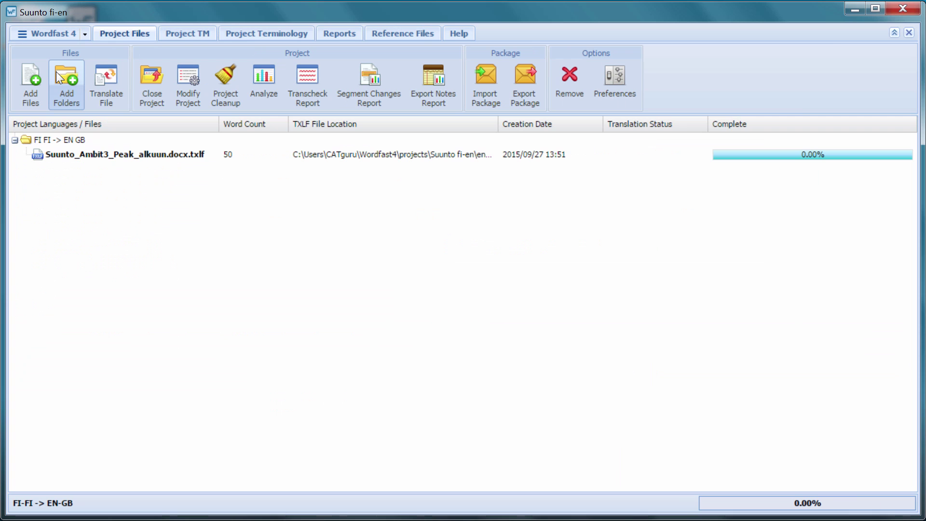
pyautogui.click(187, 33)
pyautogui.click(265, 84)
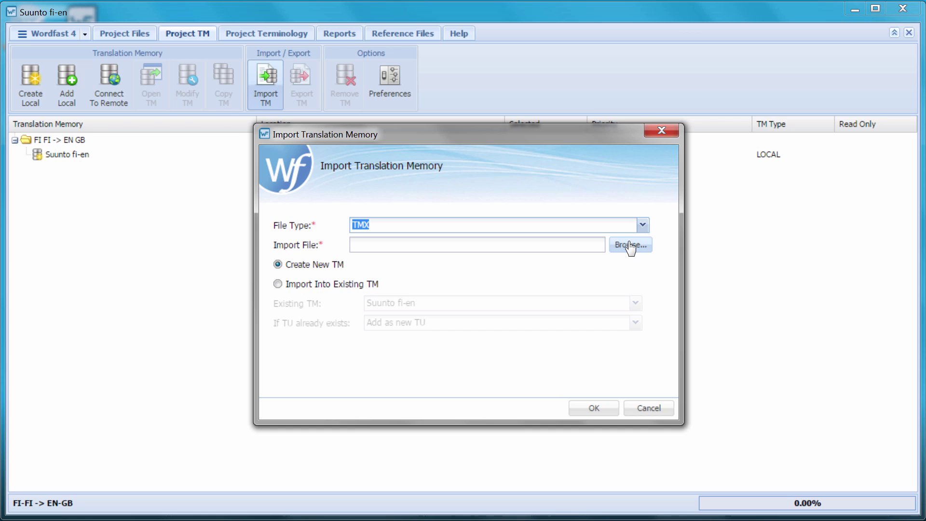
pyautogui.click(629, 245)
pyautogui.click(450, 259)
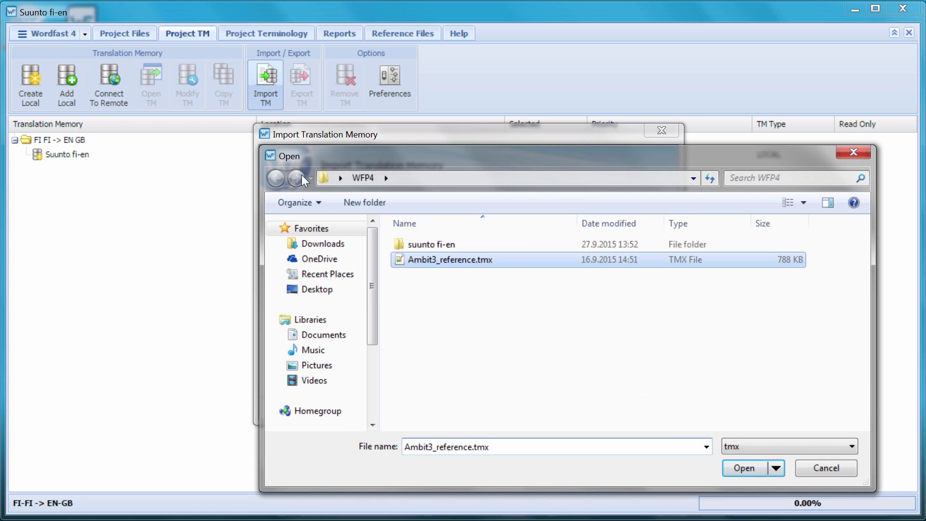
pyautogui.click(740, 466)
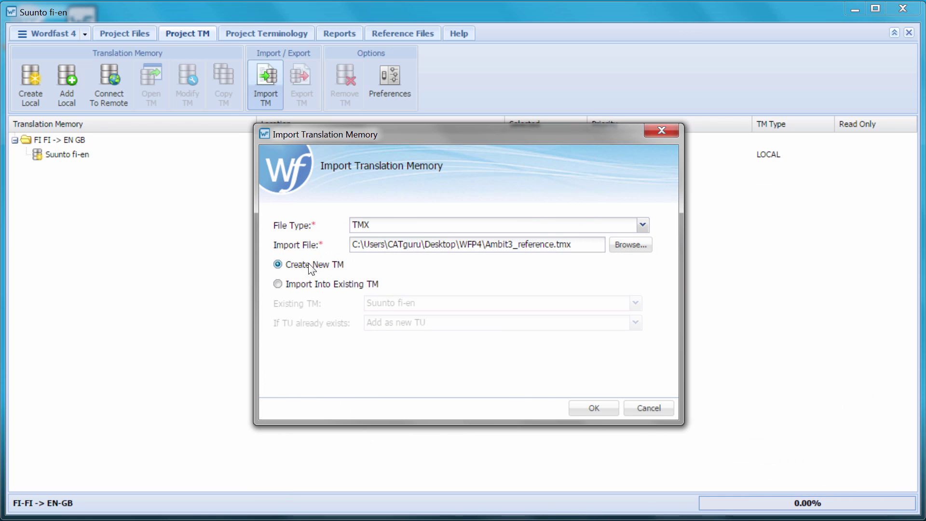
# Create it as new memory 'Ambit 3 reference' in WFP4 and dismiss the 1249-unit report
pyautogui.click(593, 408)
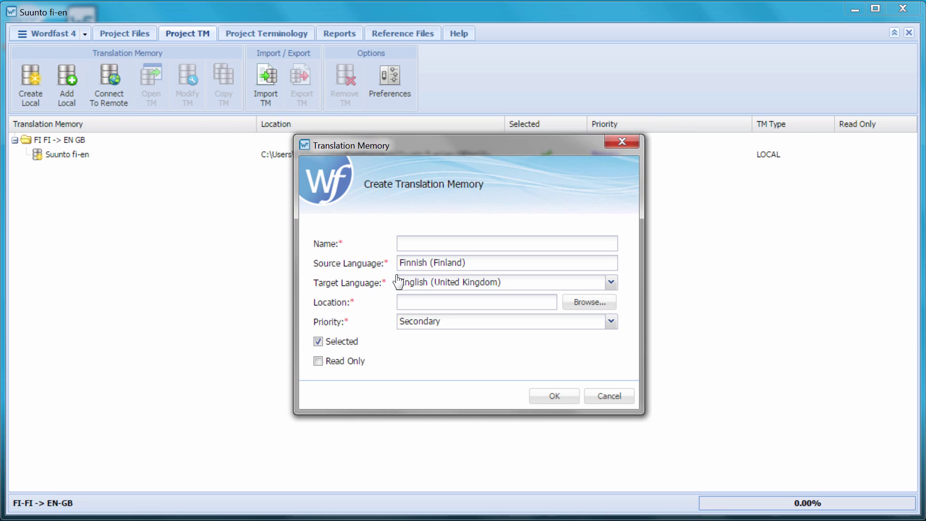
pyautogui.write('Ambit 3 refer')
pyautogui.write('ence')
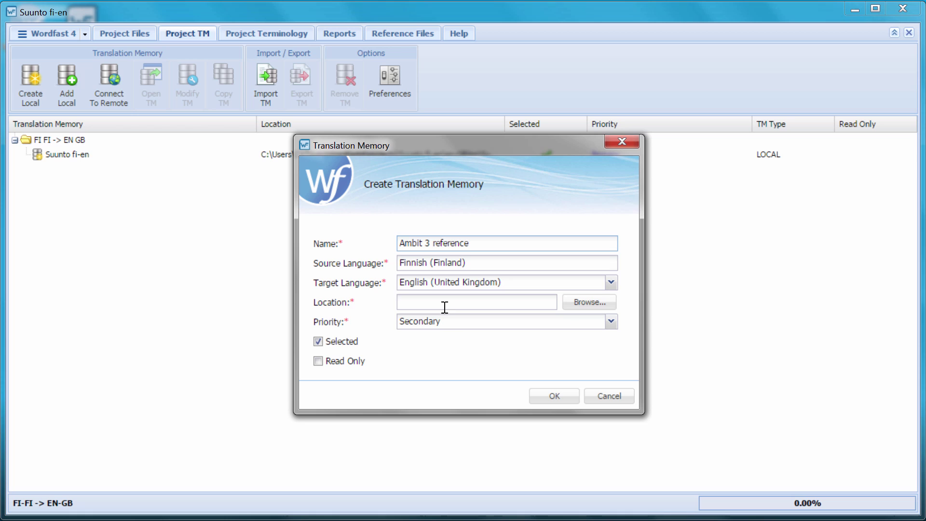
pyautogui.press('Return')
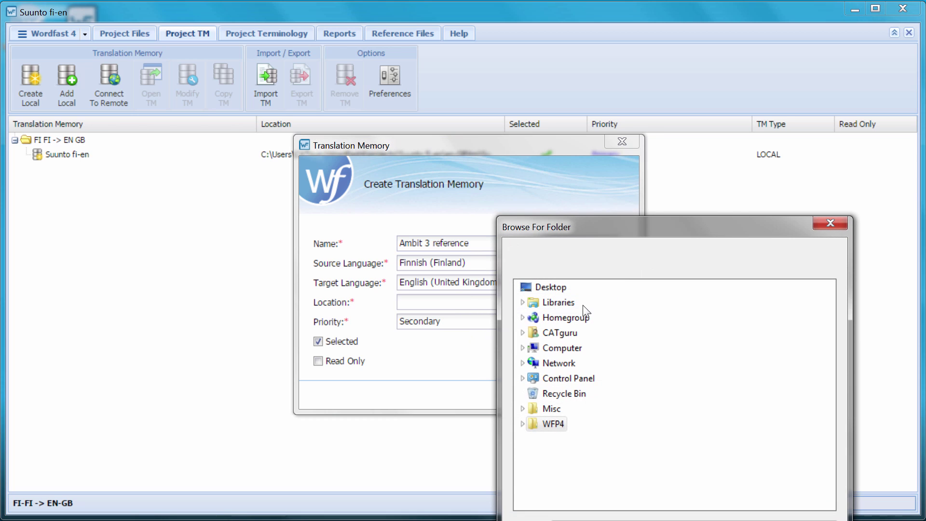
pyautogui.doubleClick(553, 424)
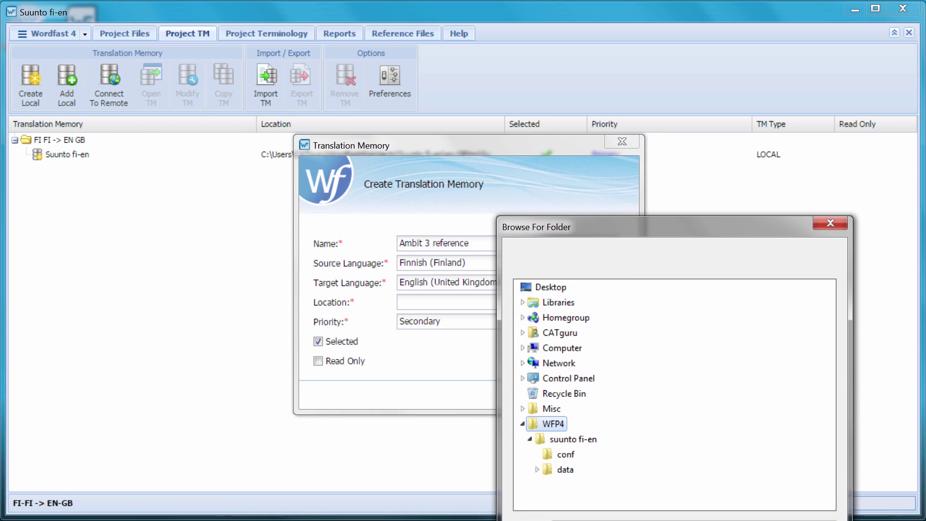
pyautogui.press('Return')
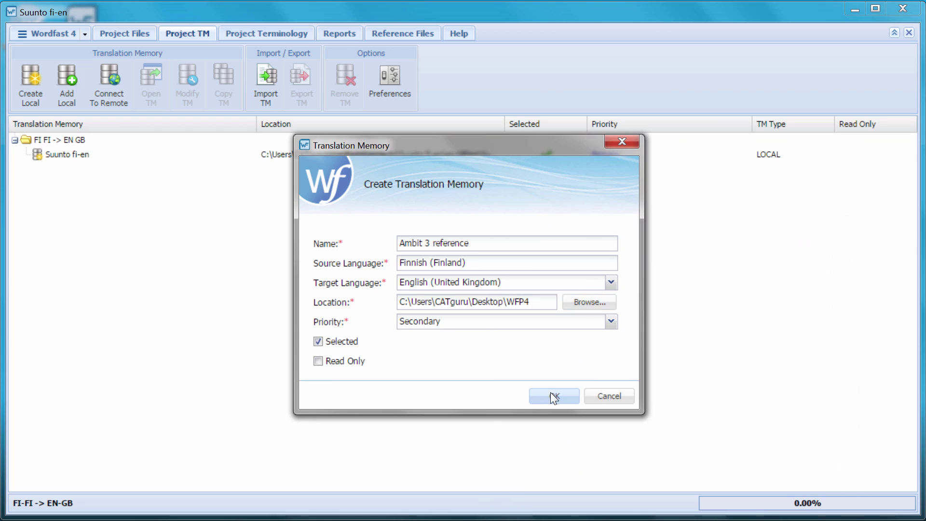
pyautogui.click(551, 397)
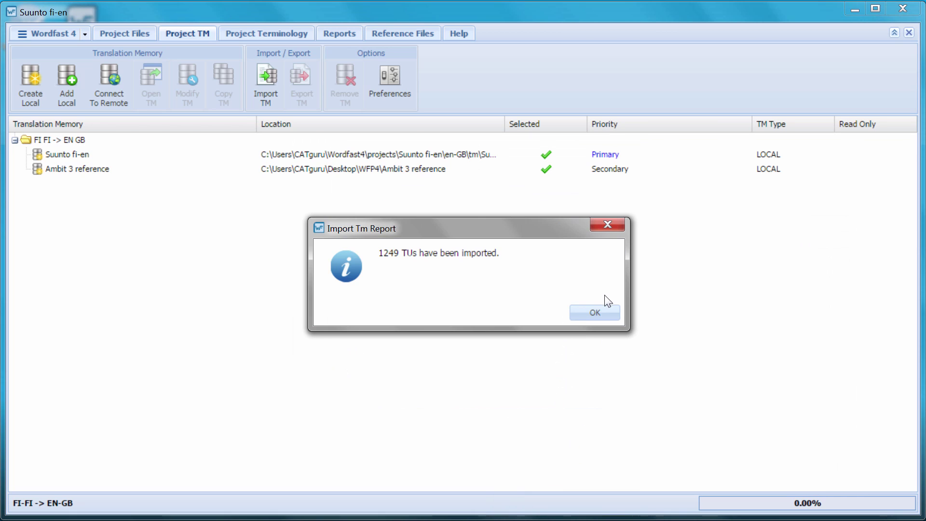
pyautogui.click(593, 315)
pyautogui.click(406, 168)
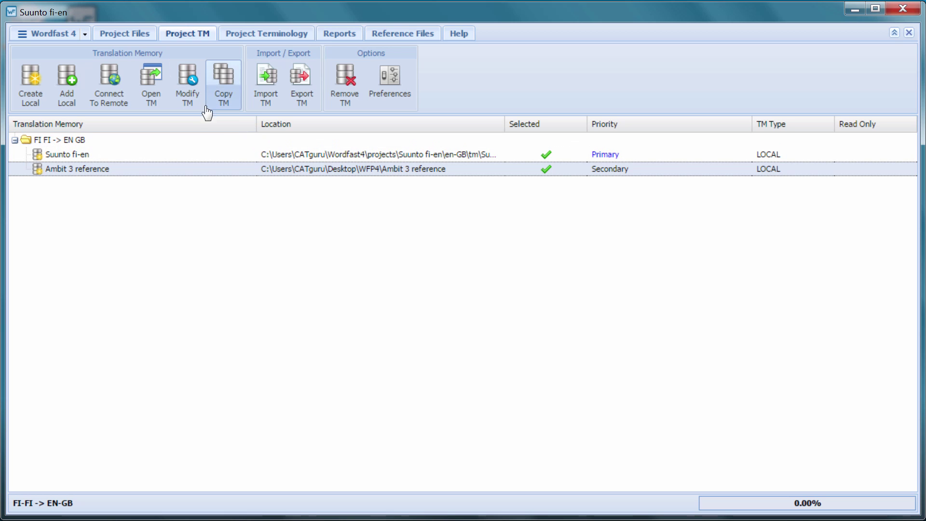
# Set the Ambit 3 reference memory to Read Only in its Modify TM settings
pyautogui.click(187, 83)
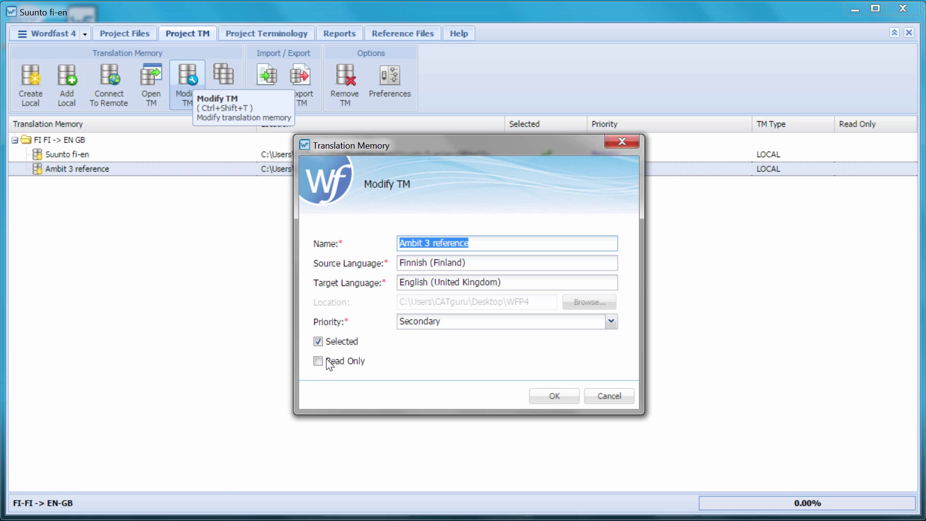
pyautogui.click(317, 360)
pyautogui.click(553, 397)
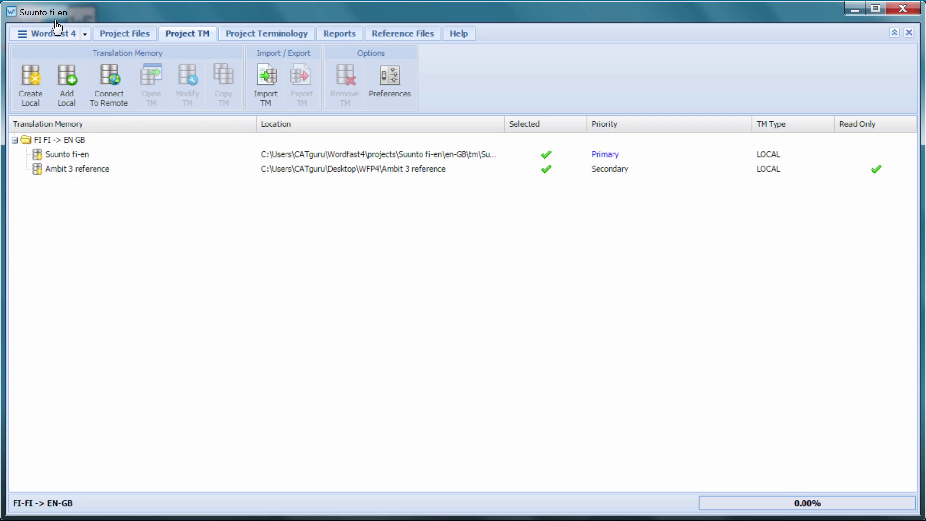
# Back in the document, look up segment 7's taustavalo in the translation memories
pyautogui.click(83, 34)
pyautogui.click(55, 90)
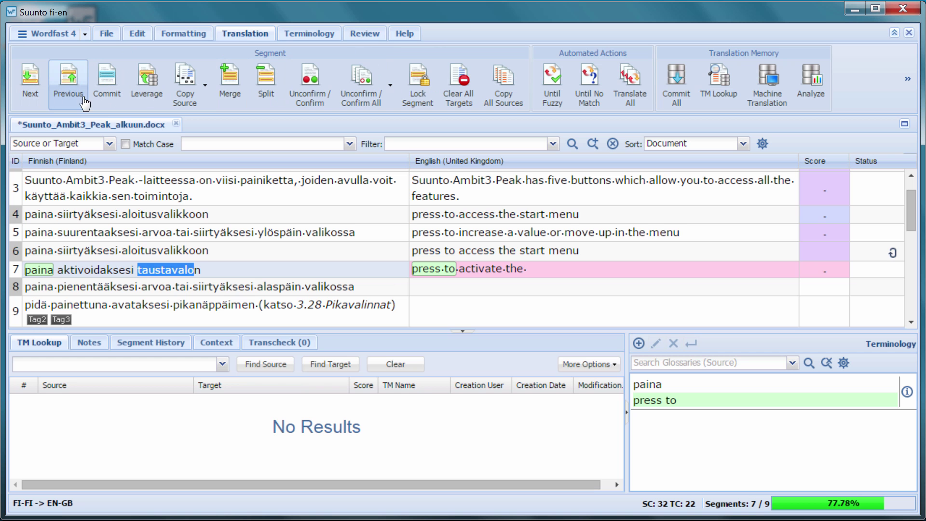
pyautogui.click(168, 270)
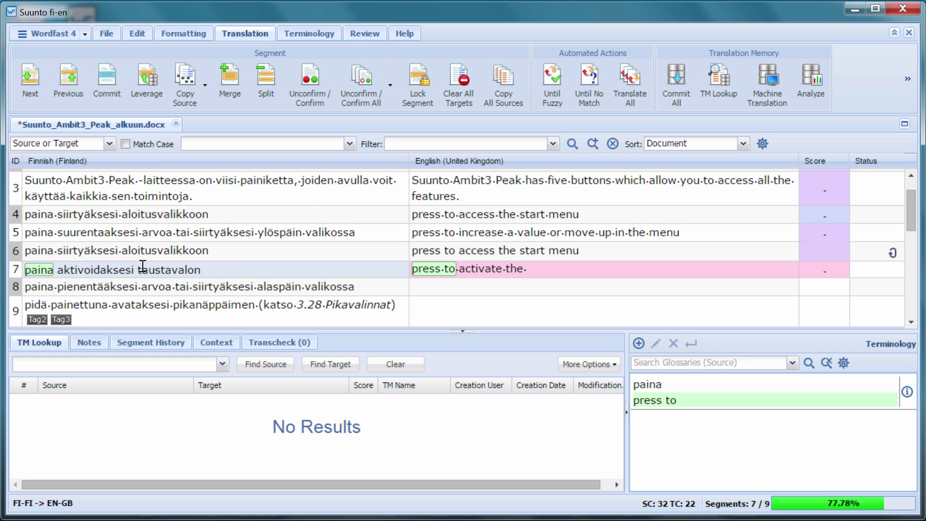
pyautogui.moveTo(138, 270); pyautogui.dragTo(195, 269)
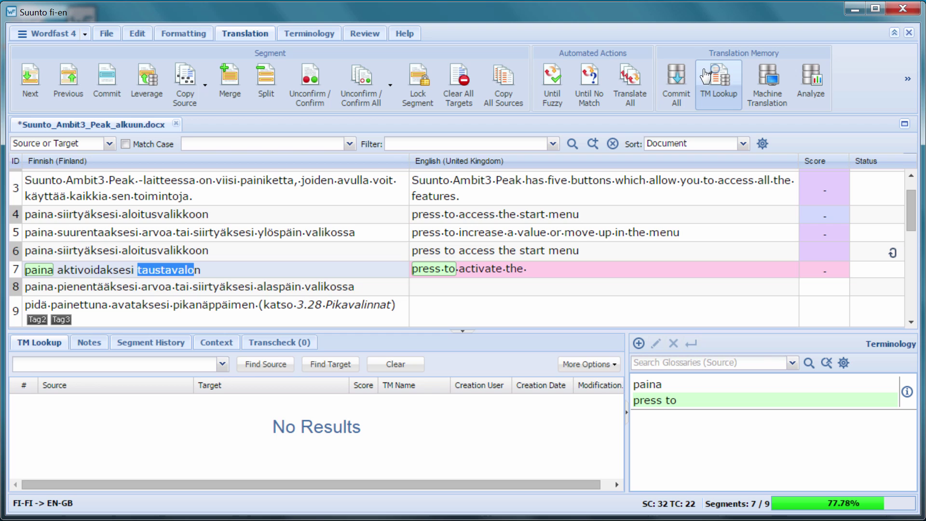
pyautogui.click(718, 83)
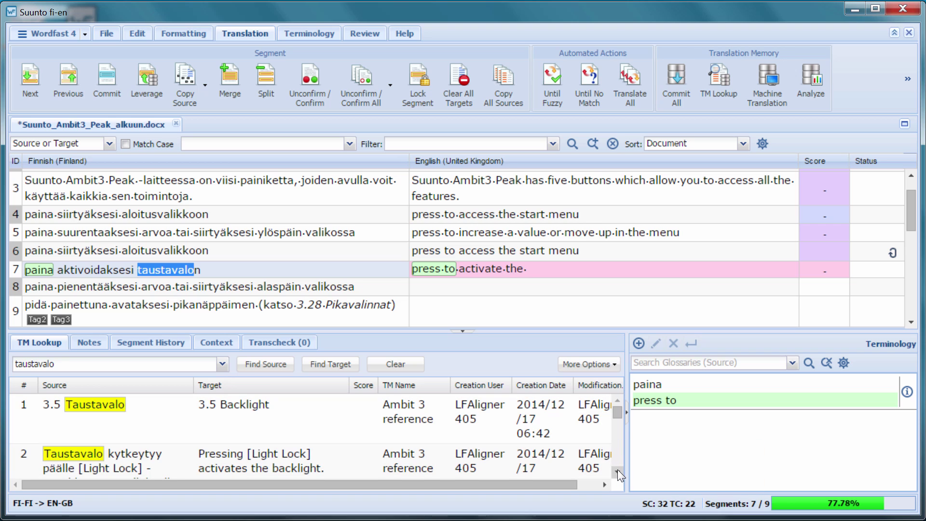
pyautogui.click(626, 418)
pyautogui.click(887, 482)
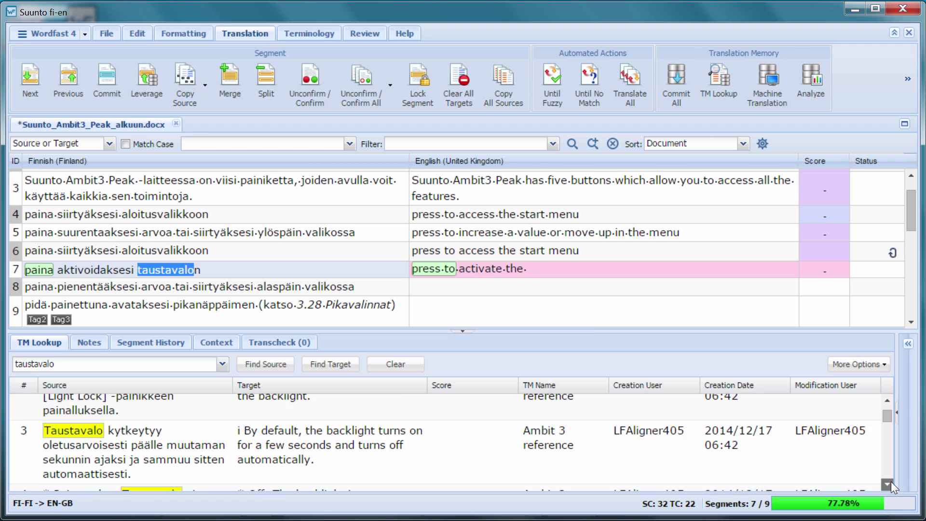
pyautogui.click(887, 482)
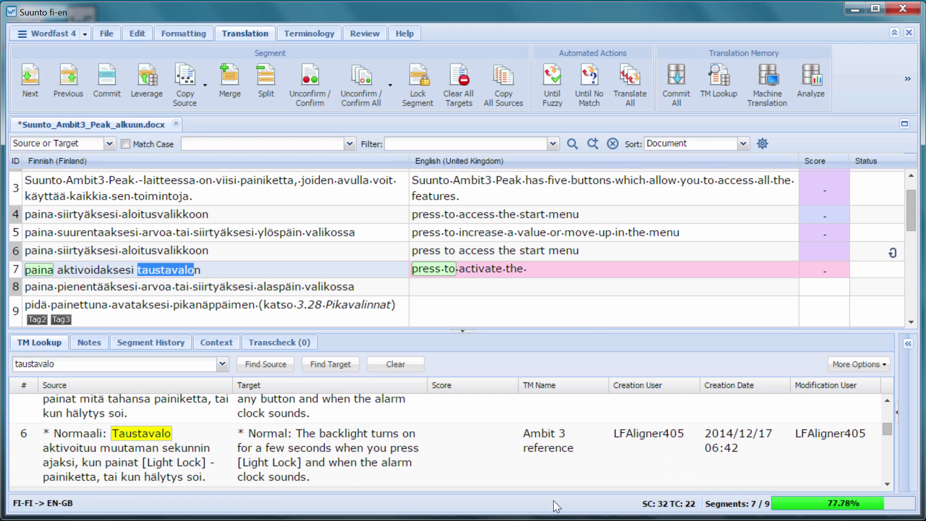
pyautogui.moveTo(321, 442)
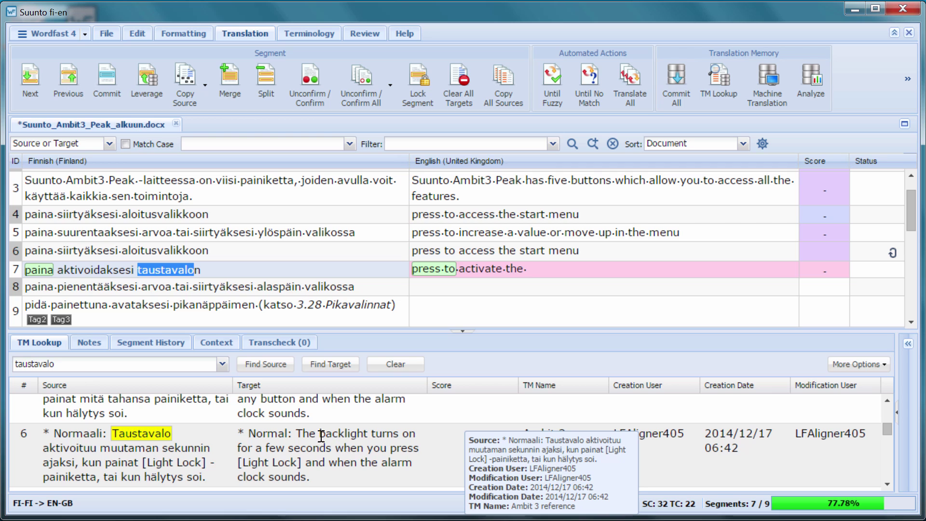
# Insert 'backlight' from match 6 into segment 7, then select taustavalo and backlight
pyautogui.click(320, 434)
pyautogui.moveTo(321, 434); pyautogui.dragTo(371, 433)
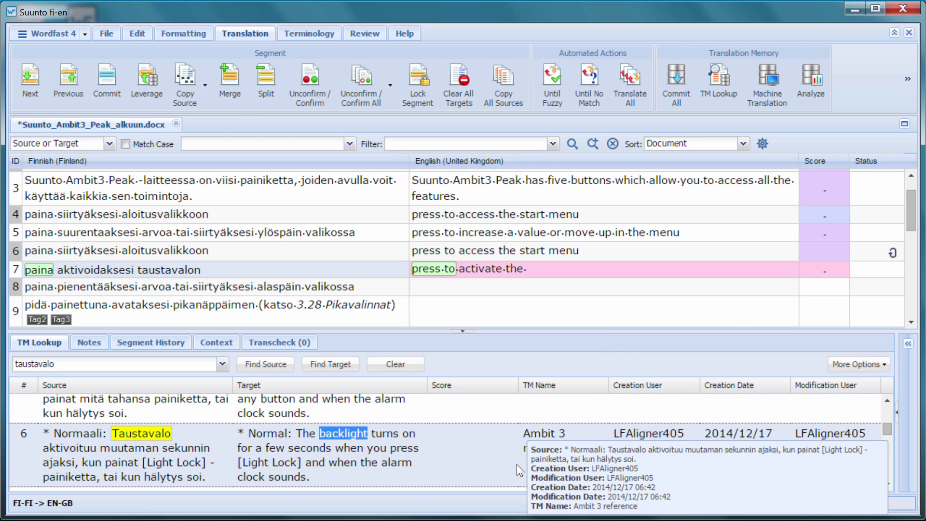
pyautogui.press('ctrl+alt+Insert')
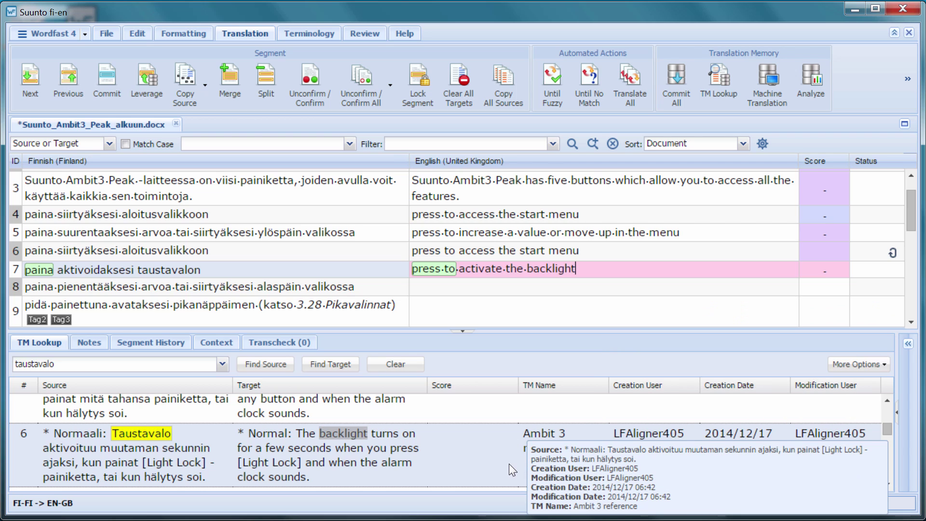
pyautogui.hotkey('ctrl', 'alt', 't')
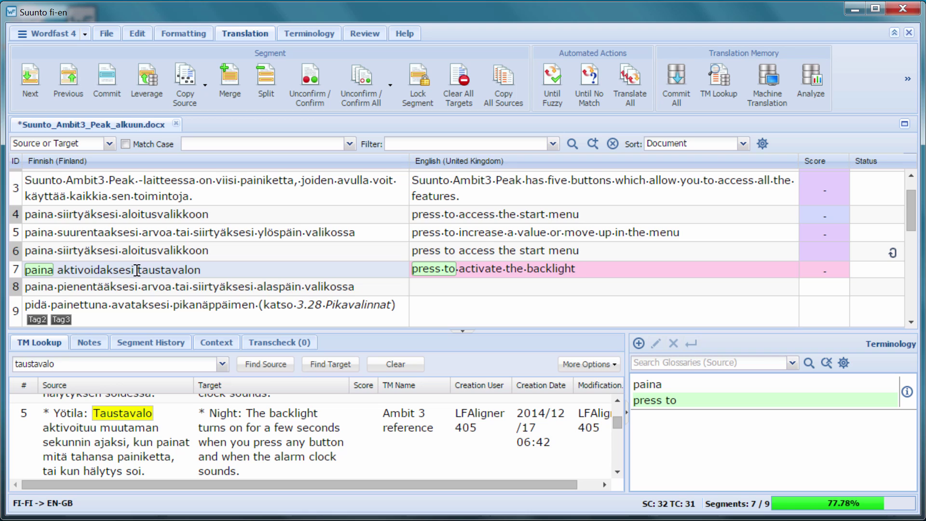
pyautogui.moveTo(138, 270); pyautogui.dragTo(197, 270)
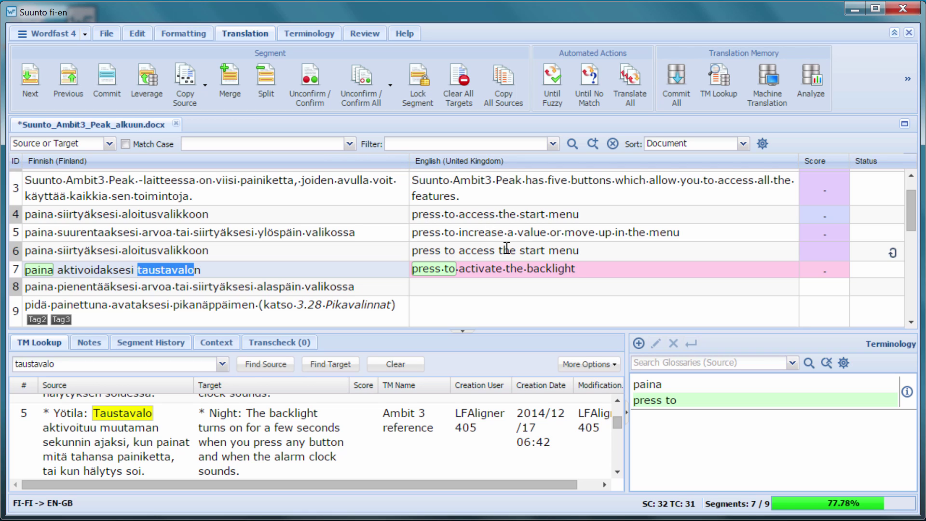
pyautogui.moveTo(527, 269); pyautogui.dragTo(589, 275)
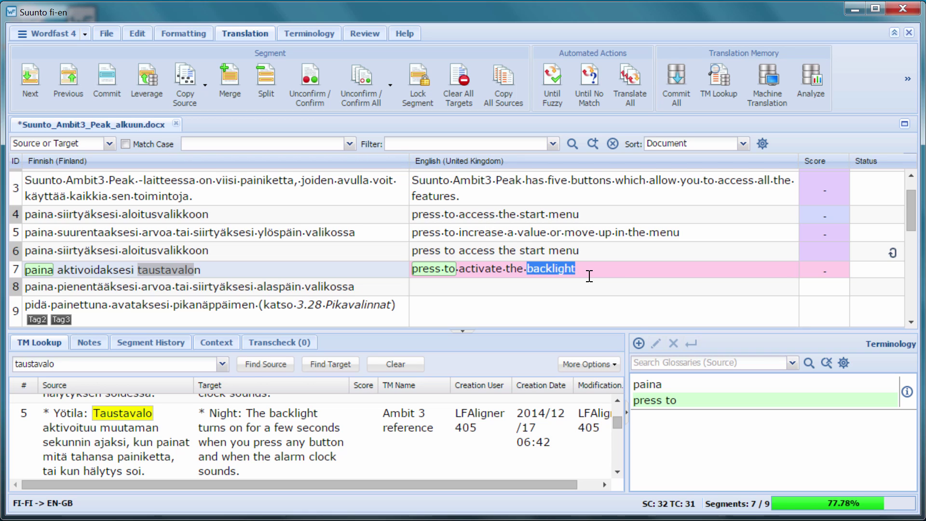
# Add the term pair taustavalo → backlight to the suunto fi-en glossary
pyautogui.click(639, 343)
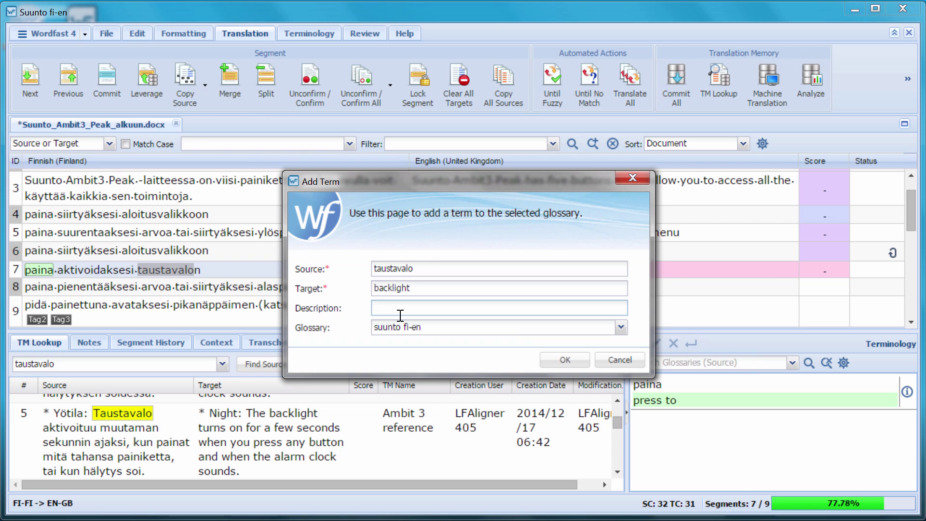
pyautogui.click(565, 361)
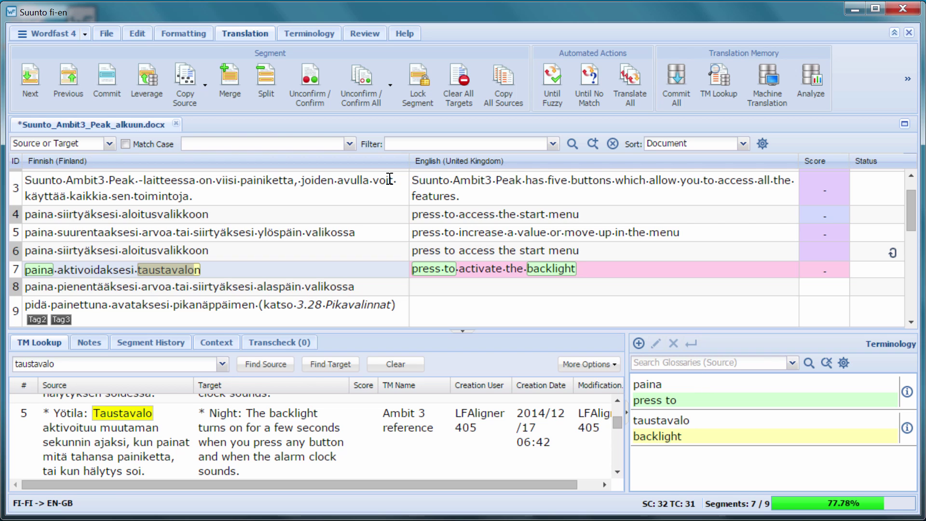
# Confirm segment 7, then change segment 8's fuzzy match to 'decrease'/'down' and confirm it
pyautogui.hotkey('alt', 'Down')
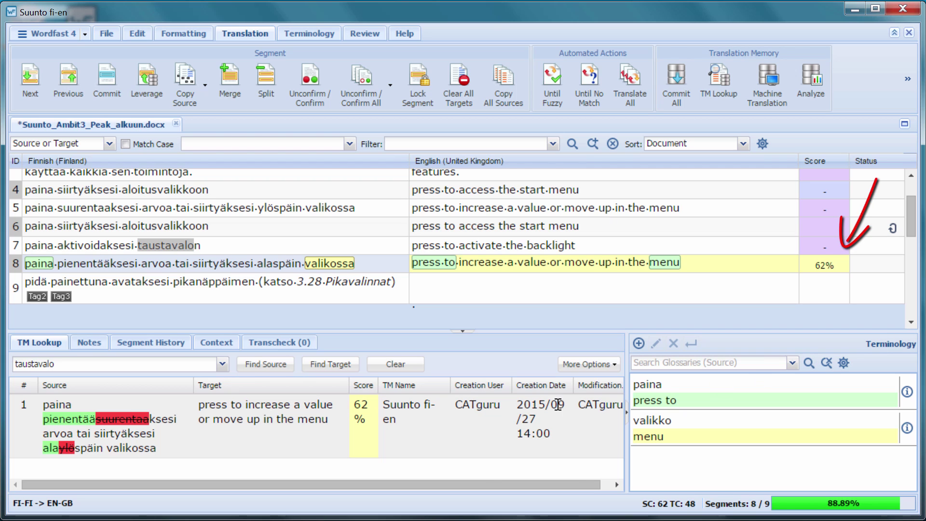
pyautogui.moveTo(282, 426)
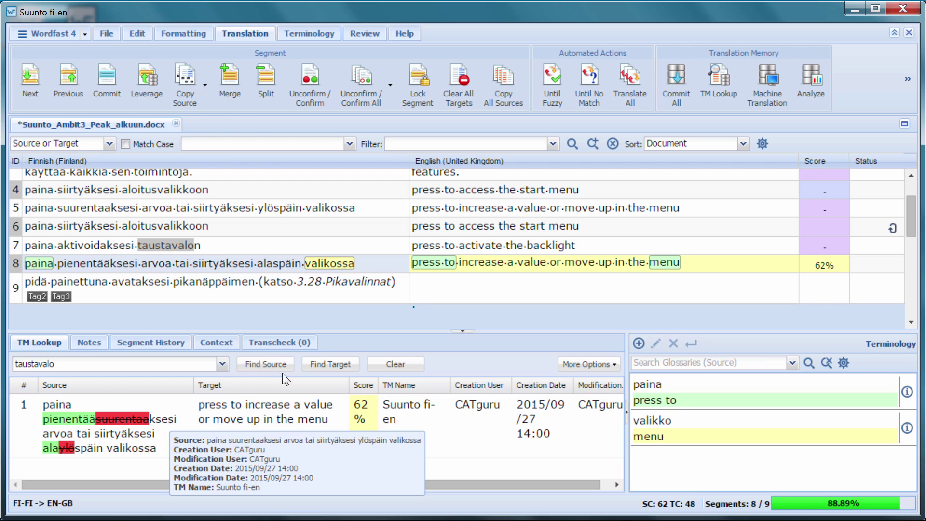
pyautogui.click(472, 262)
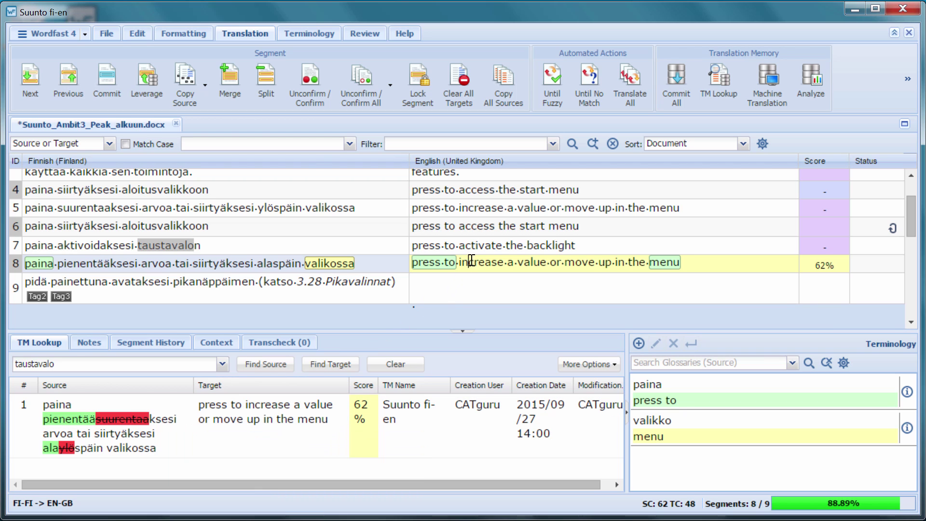
pyautogui.press('BackSpace')
pyautogui.press('BackSpace')
pyautogui.write('de')
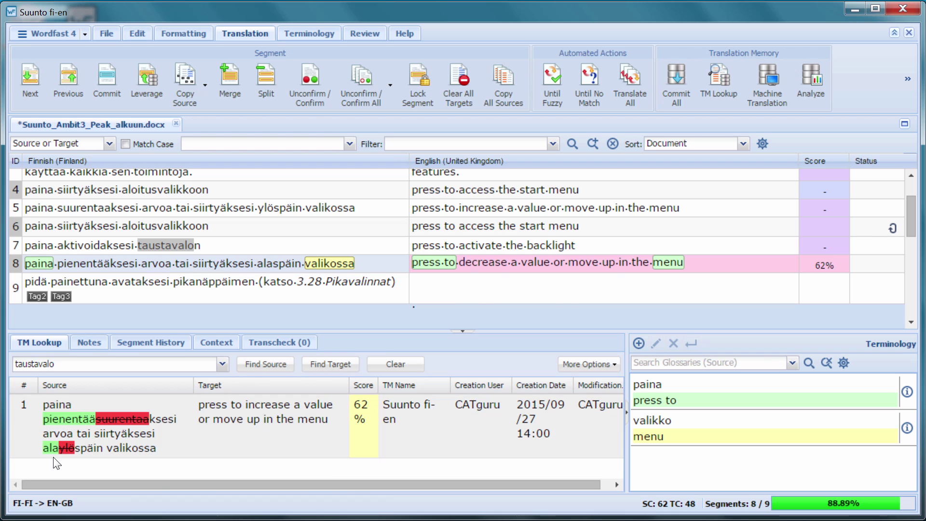
pyautogui.click(616, 262)
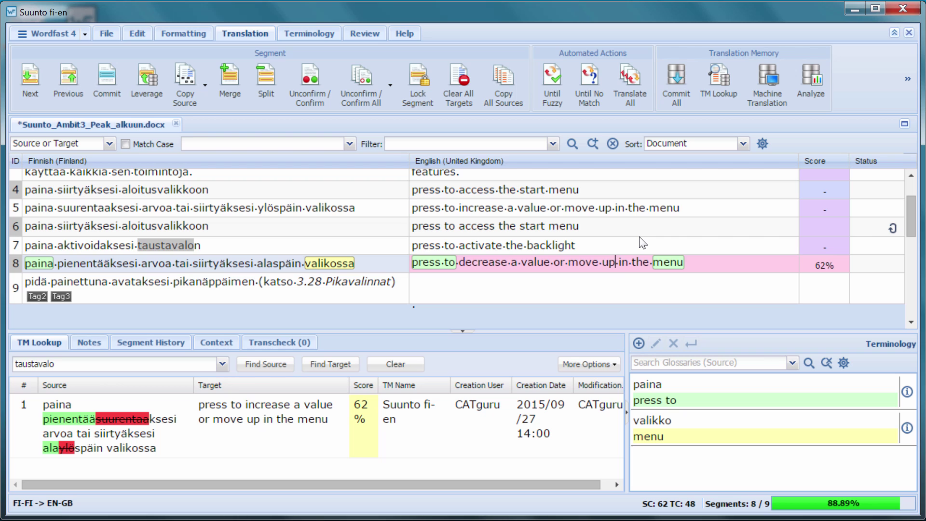
pyautogui.press('BackSpace')
pyautogui.press('BackSpace')
pyautogui.write('down')
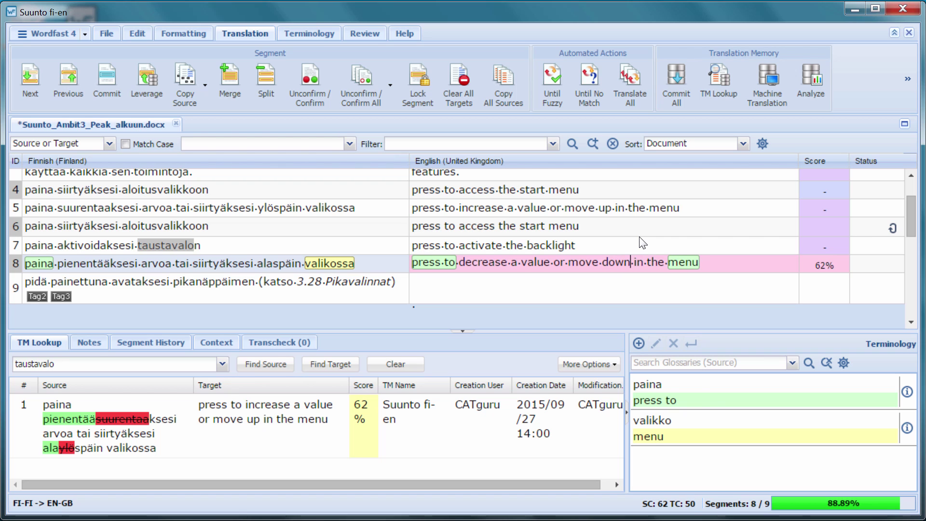
pyautogui.hotkey('alt', 'Down')
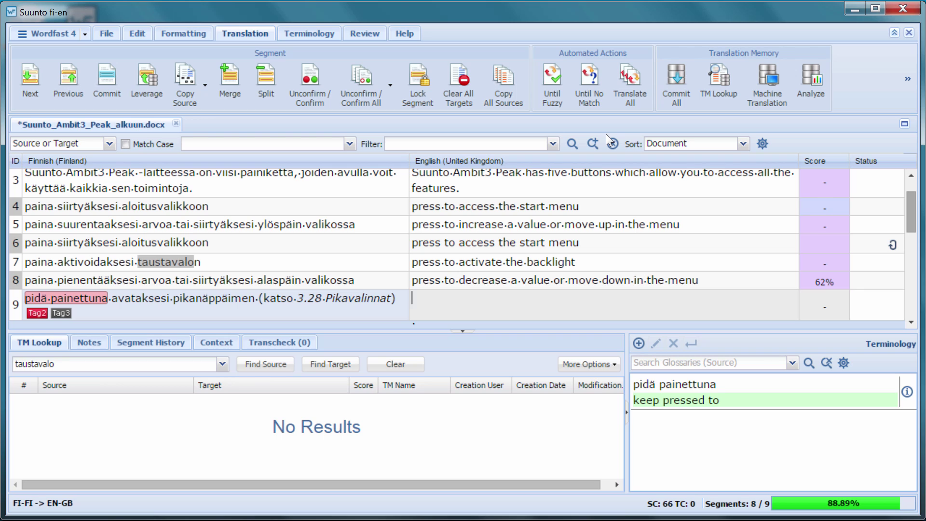
pyautogui.write('ke')
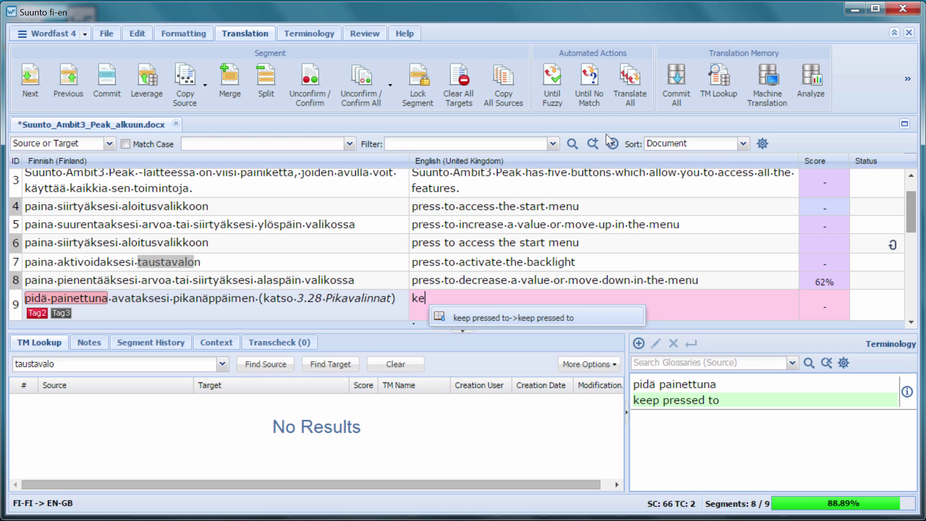
# Accept 'keep pressed to', then select '3.28 Pikavalinnat' in the source and '3.28 Shortcuts' in the target
pyautogui.press('Return')
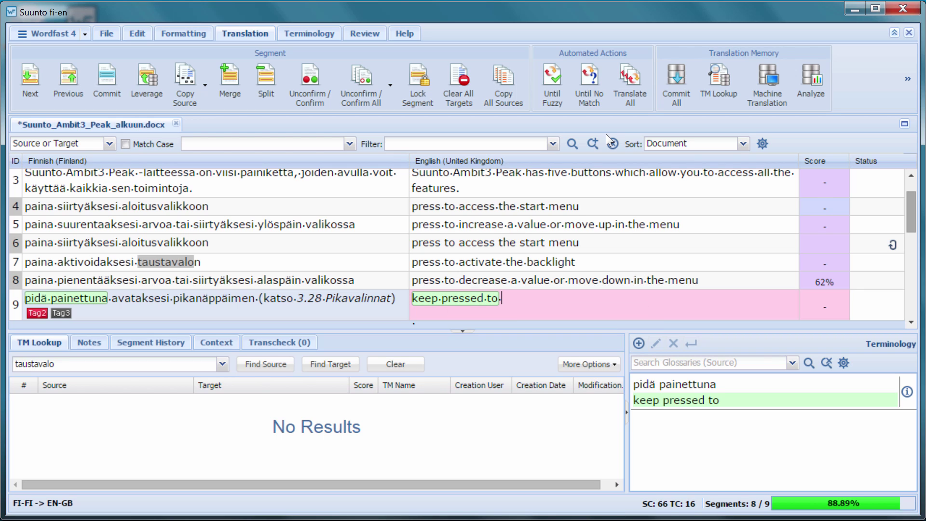
pyautogui.write('access shortcut (see 3.28 Shortcuts)')
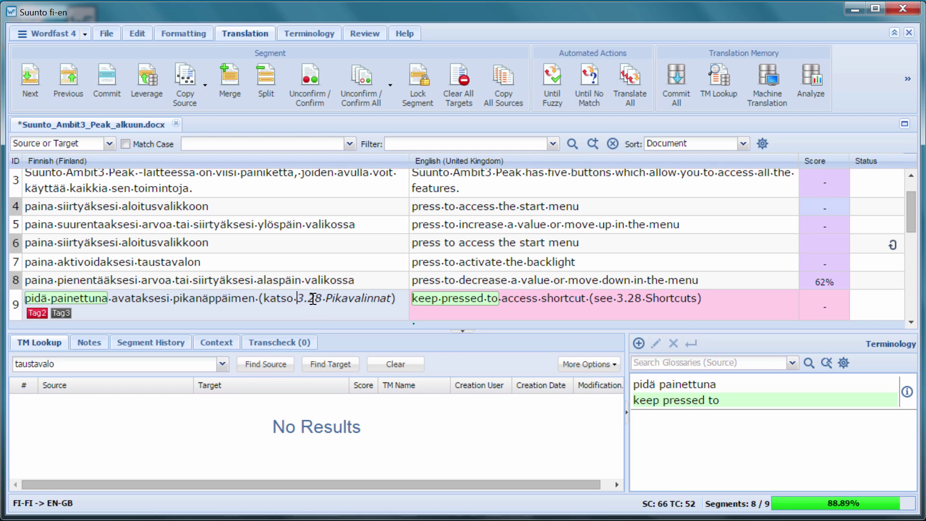
pyautogui.moveTo(298, 299); pyautogui.dragTo(389, 300)
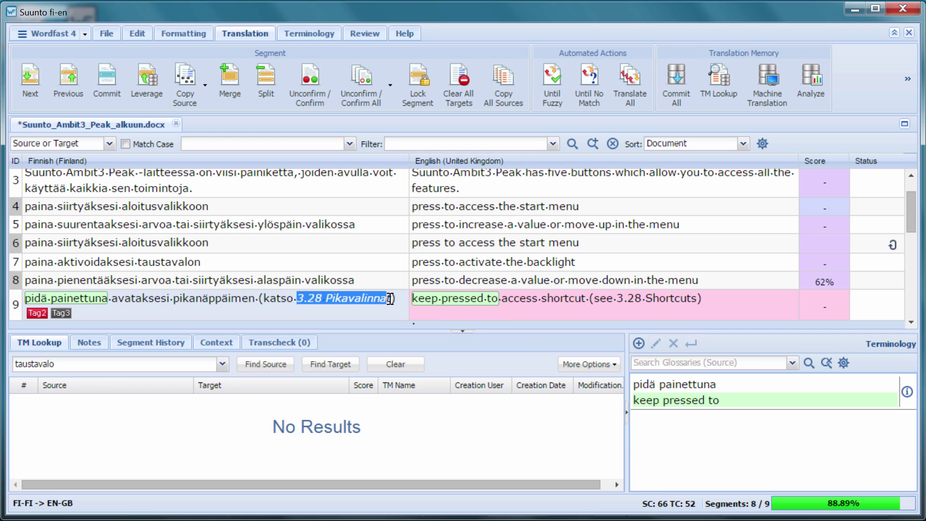
pyautogui.moveTo(455, 298)
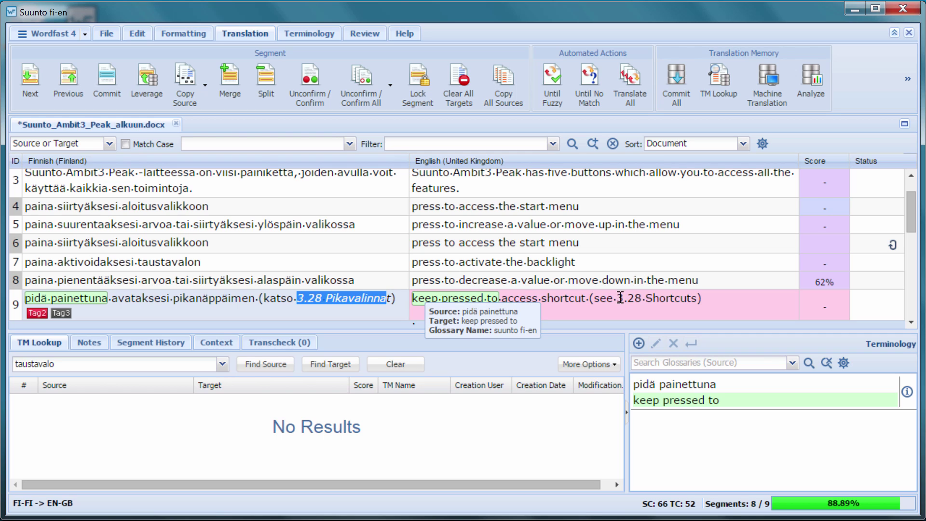
pyautogui.moveTo(617, 298); pyautogui.dragTo(699, 298)
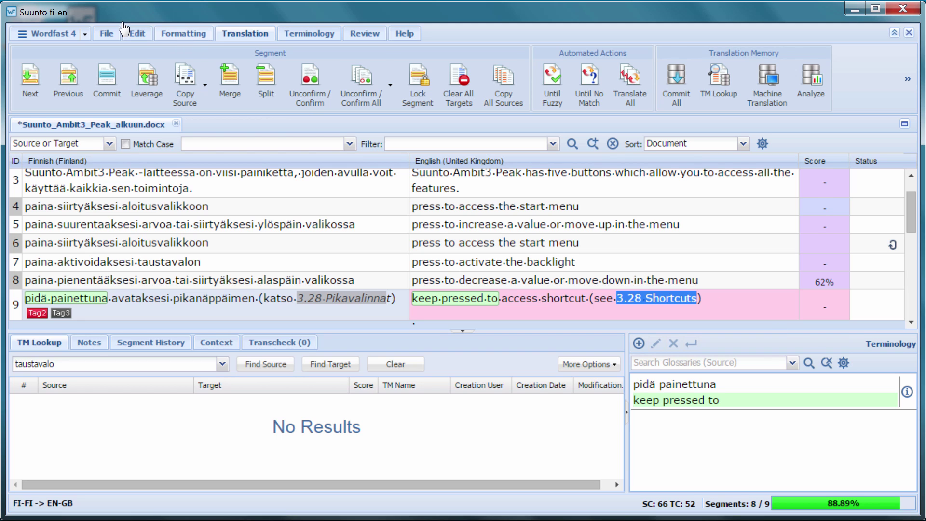
# Italicise '3.28 Shortcuts', copy Tag2 and Tag3 into segment 9, and confirm it
pyautogui.click(182, 33)
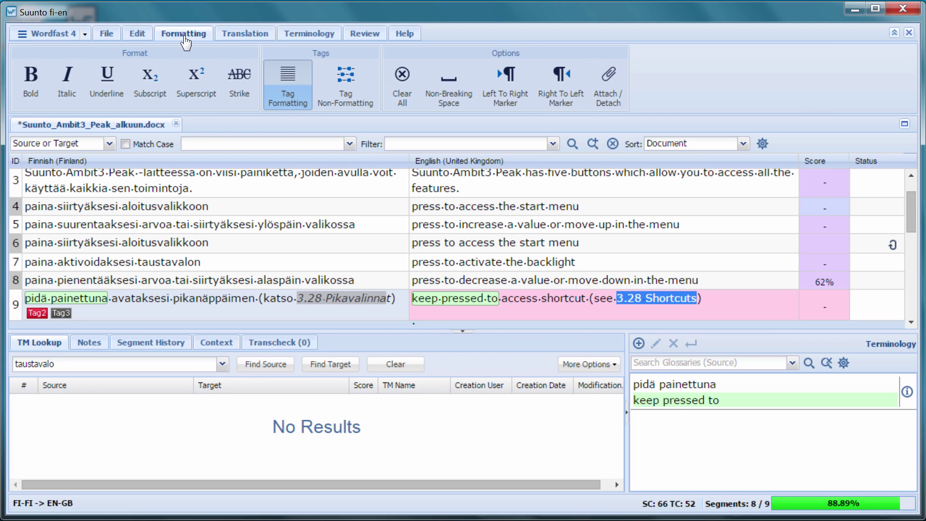
pyautogui.click(68, 77)
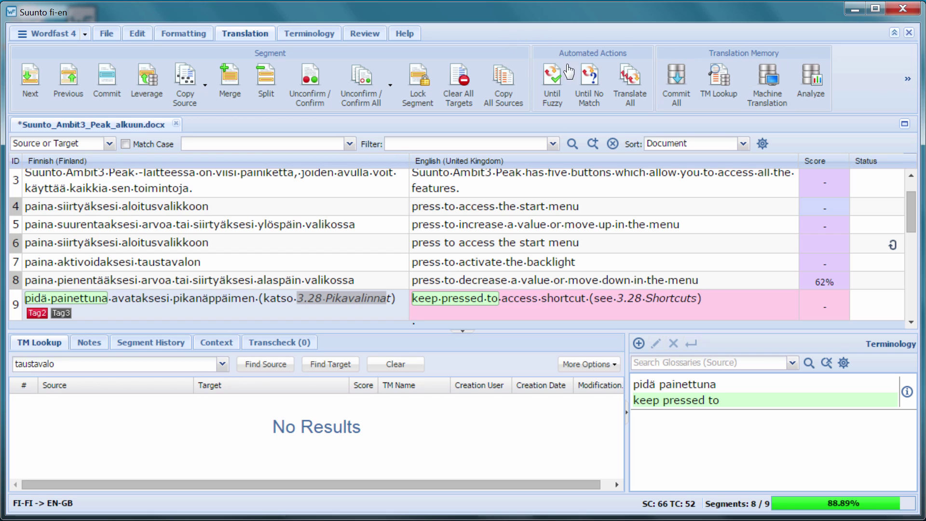
pyautogui.click(907, 79)
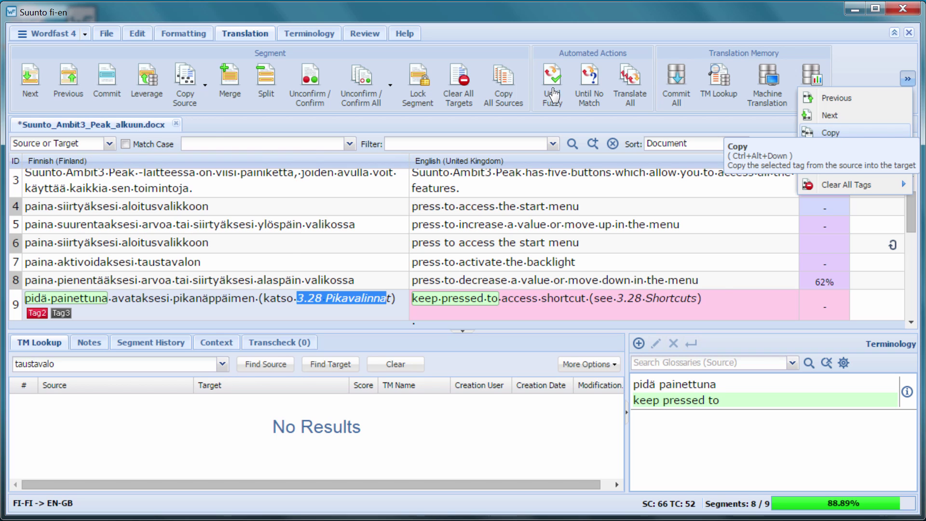
pyautogui.click(830, 133)
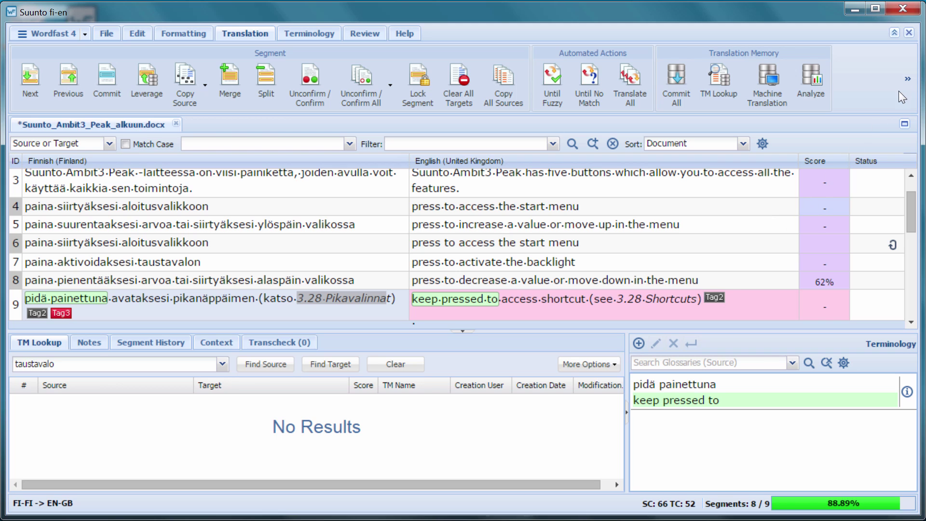
pyautogui.click(907, 78)
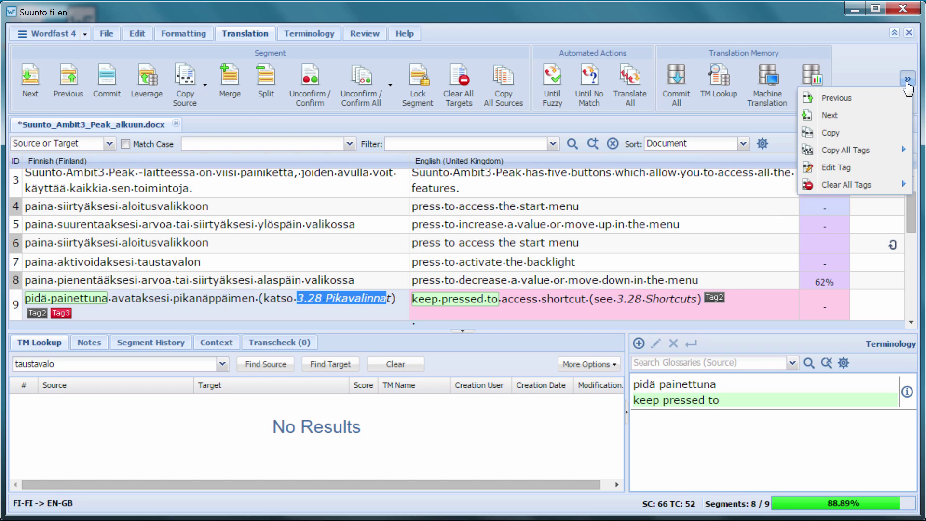
pyautogui.click(833, 135)
pyautogui.hotkey('alt', 'Down')
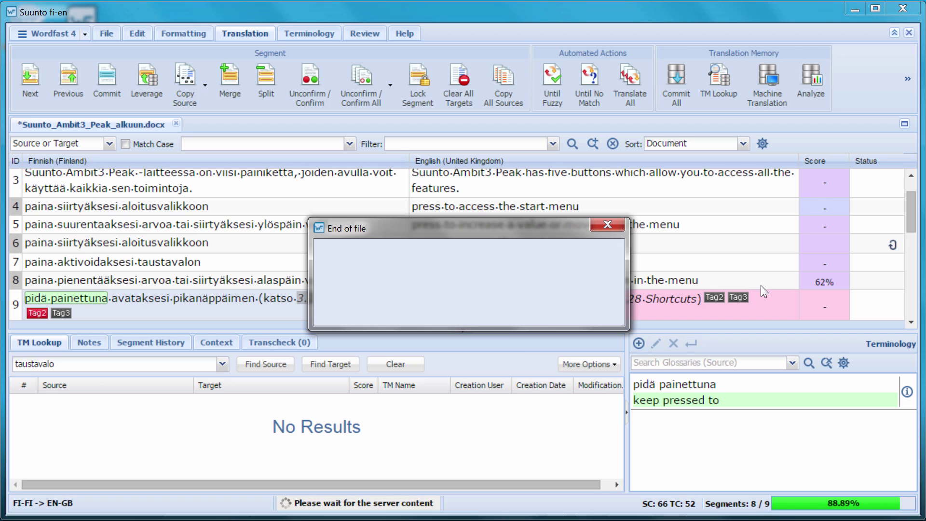
# Dismiss the end-of-file notice and save the translated Suunto document, all 9 segments confirmed
pyautogui.click(539, 313)
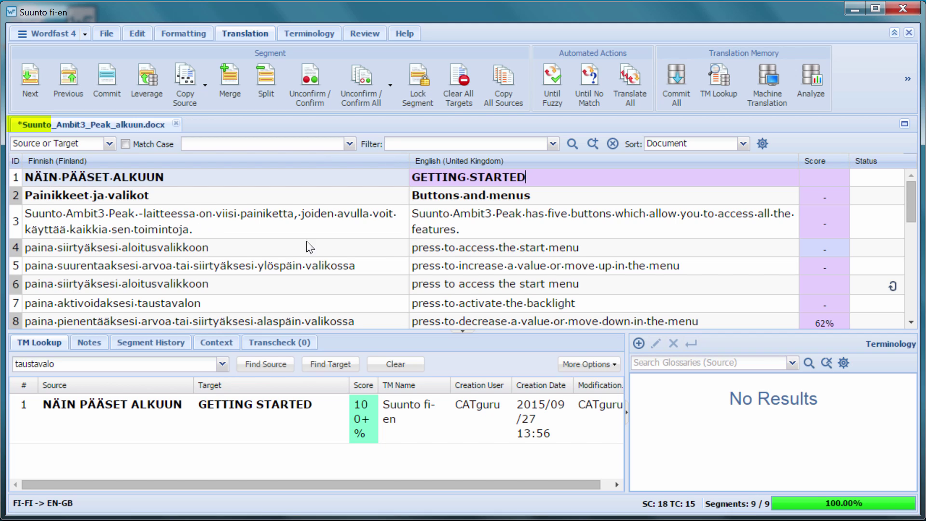
pyautogui.click(516, 232)
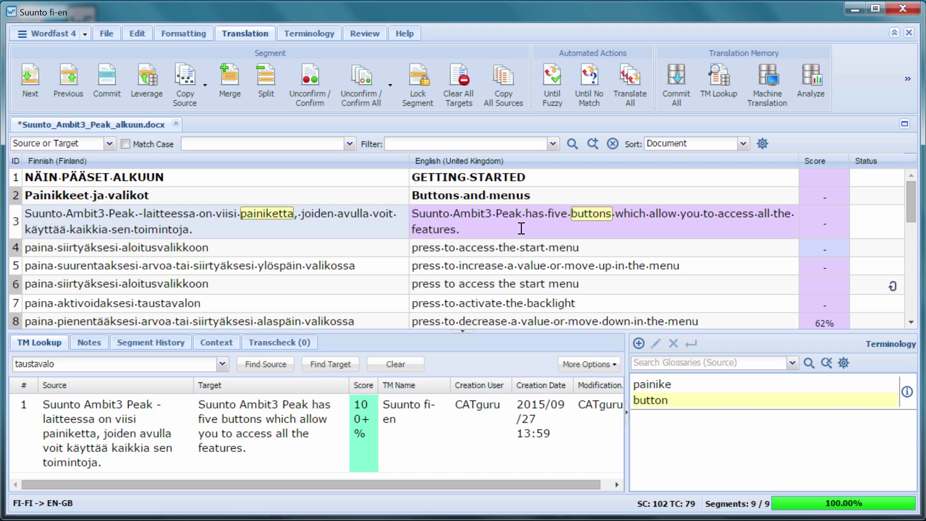
pyautogui.hotkey('ctrl', 's')
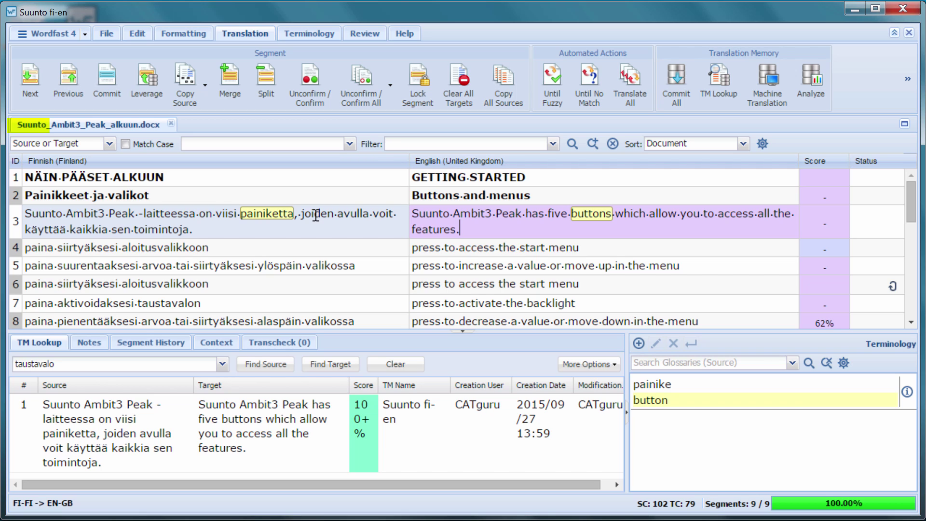
pyautogui.moveTo(267, 214)
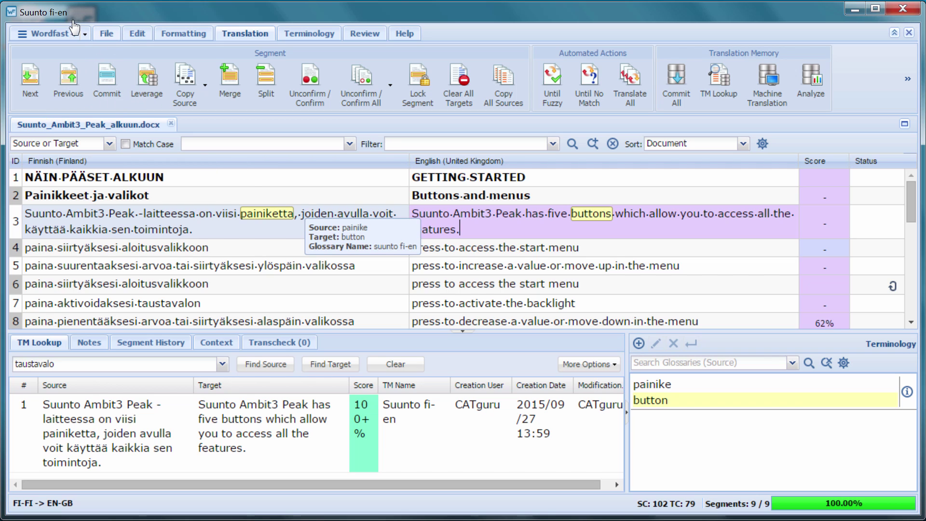
pyautogui.click(106, 33)
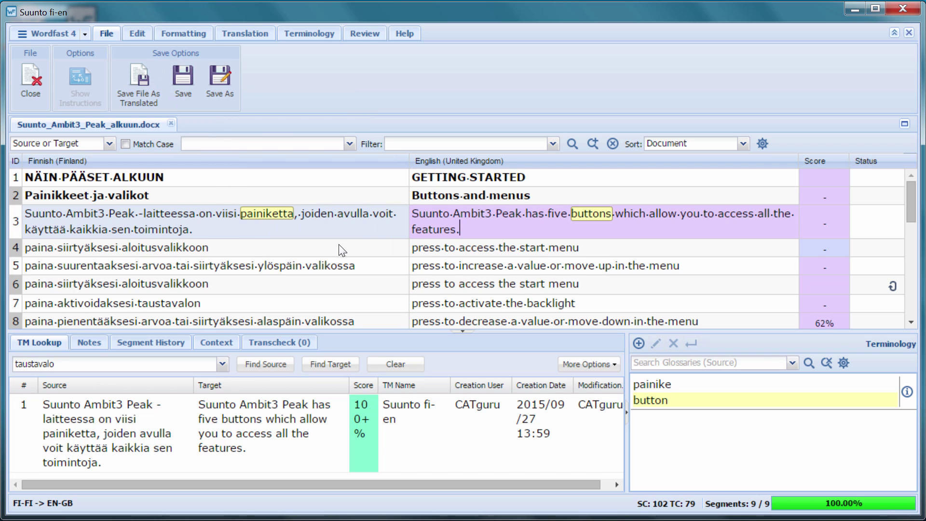
# Close the translated document and open Project Cleanup from the Project Files list
pyautogui.click(172, 125)
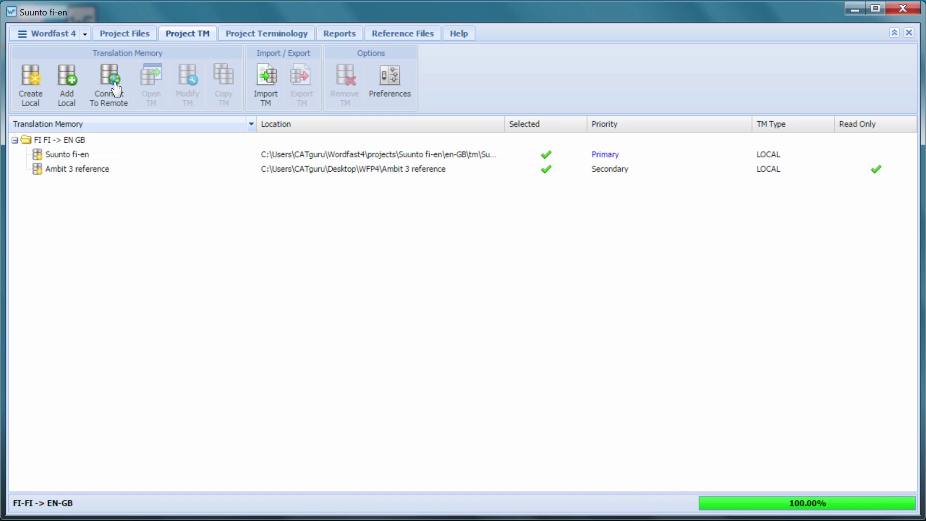
pyautogui.click(125, 33)
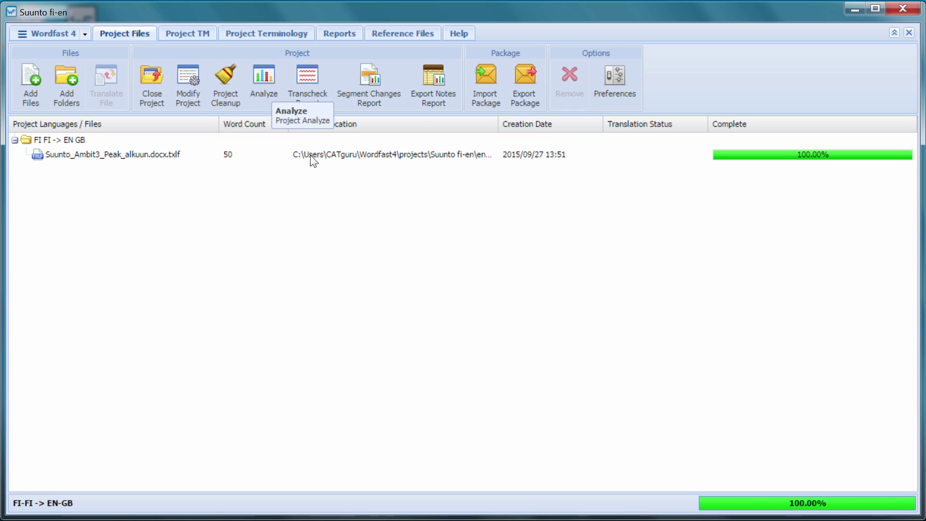
pyautogui.click(225, 83)
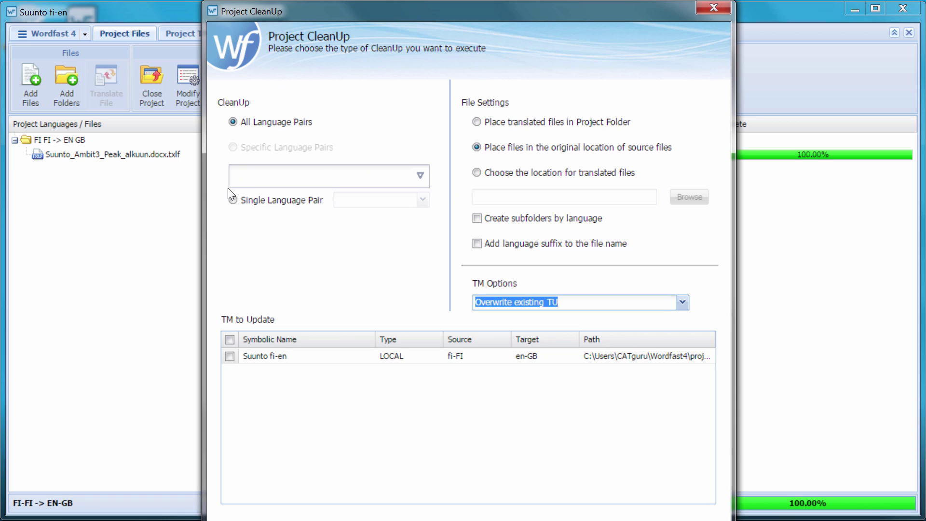
# Limit cleanup to English (United Kingdom), include the Suunto file, and add a language suffix
pyautogui.click(233, 200)
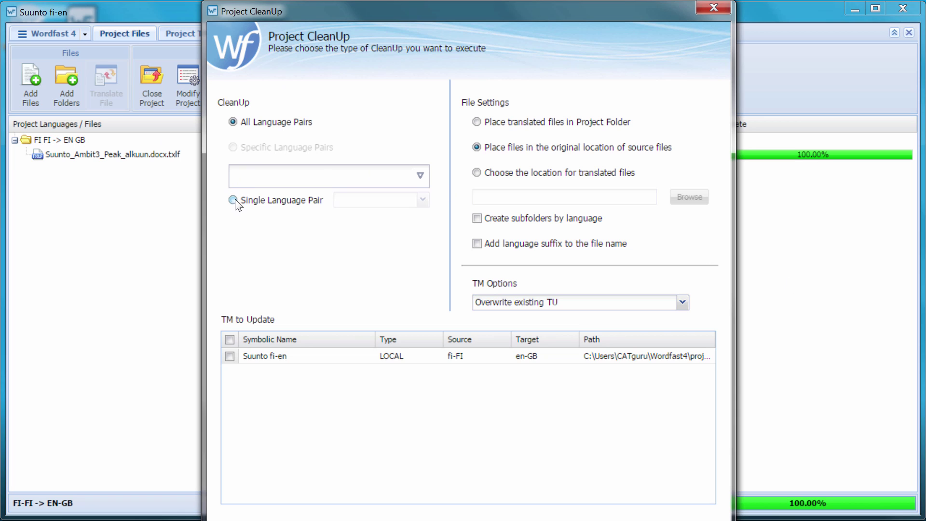
pyautogui.click(422, 200)
pyautogui.click(384, 215)
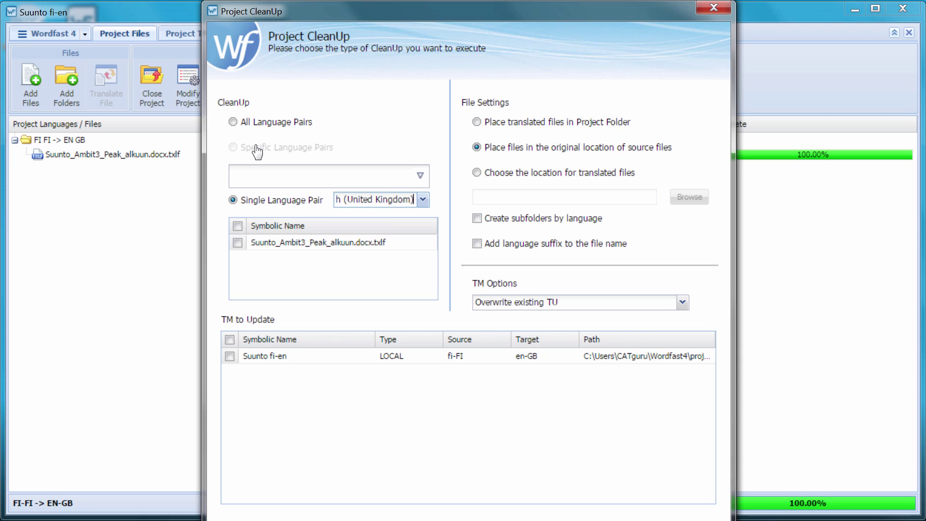
pyautogui.click(238, 242)
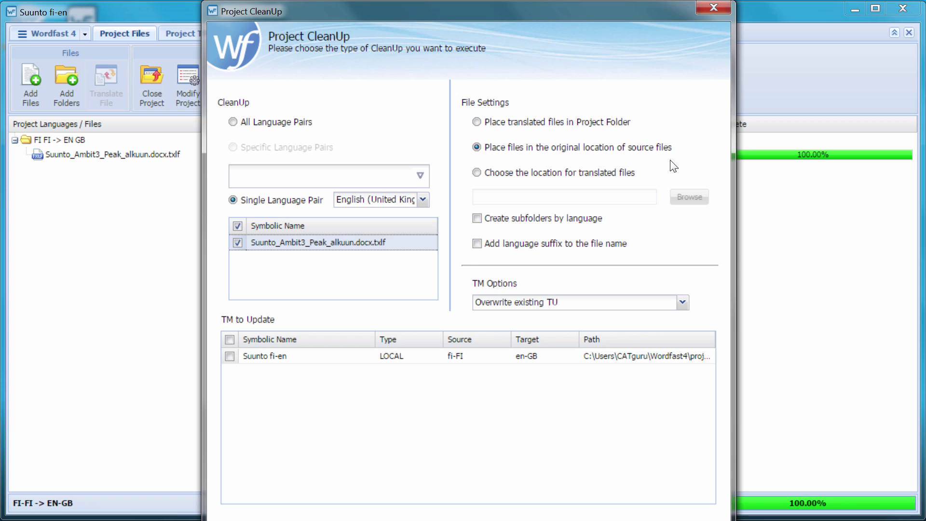
pyautogui.click(476, 244)
# Update the Suunto fi-en translation memory, run the cleanup and acknowledge its success
pyautogui.click(234, 353)
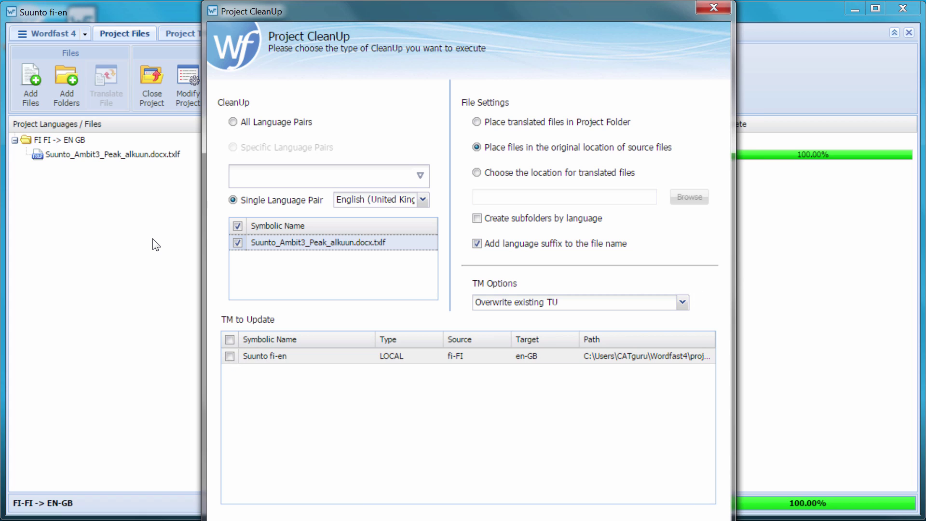
pyautogui.click(229, 356)
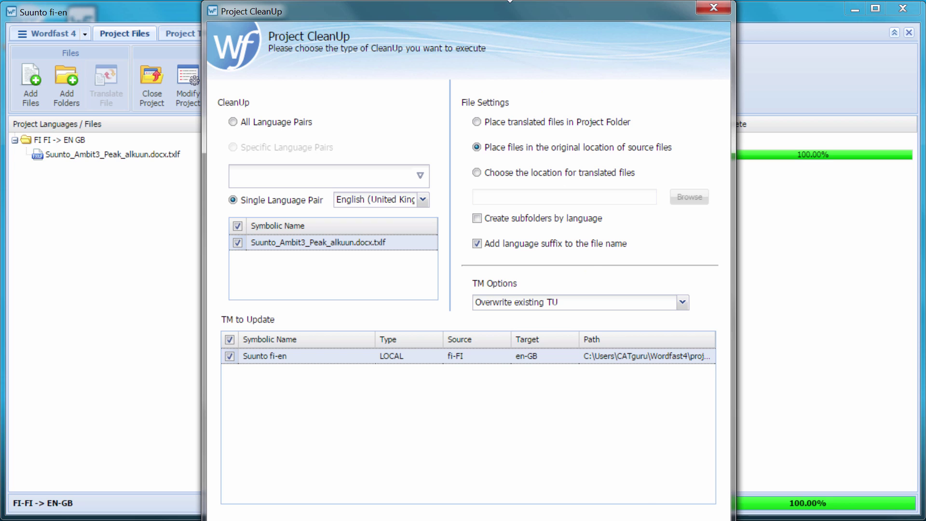
pyautogui.moveTo(502, 20); pyautogui.dragTo(502, 15)
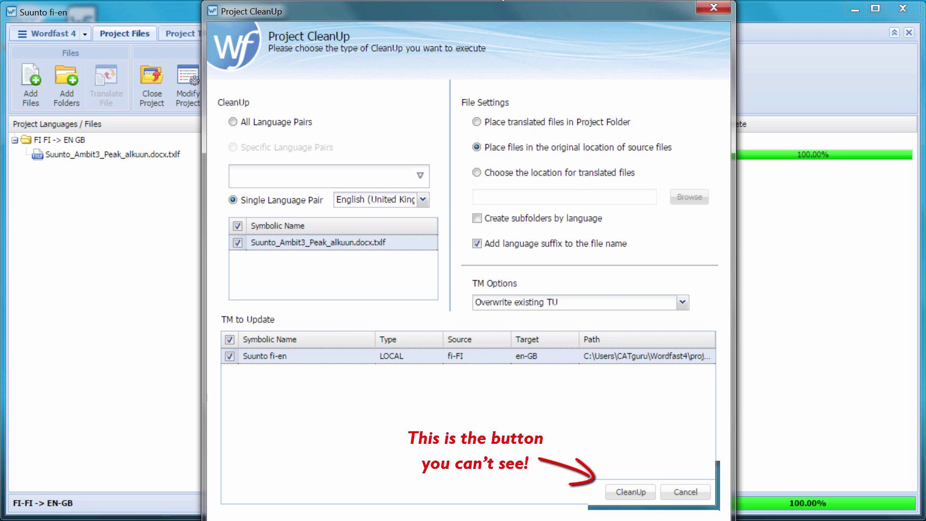
pyautogui.press('Return')
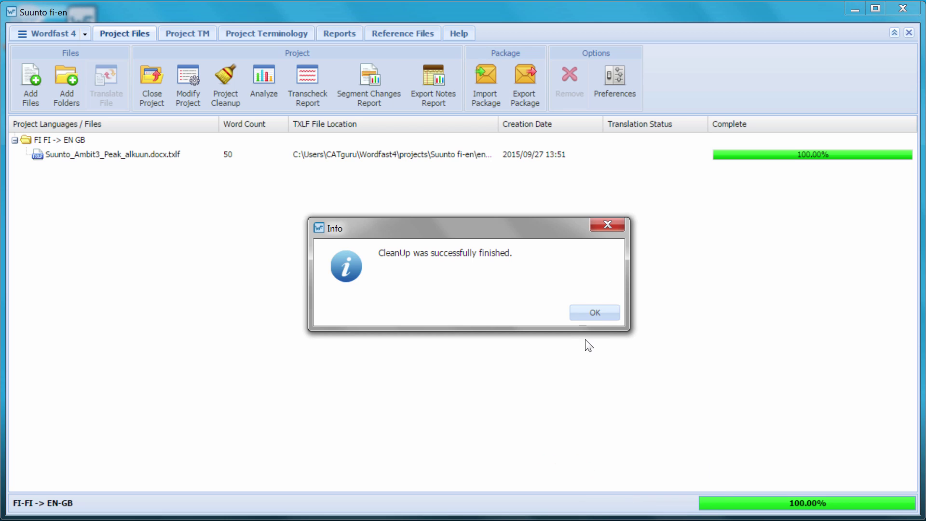
pyautogui.click(594, 313)
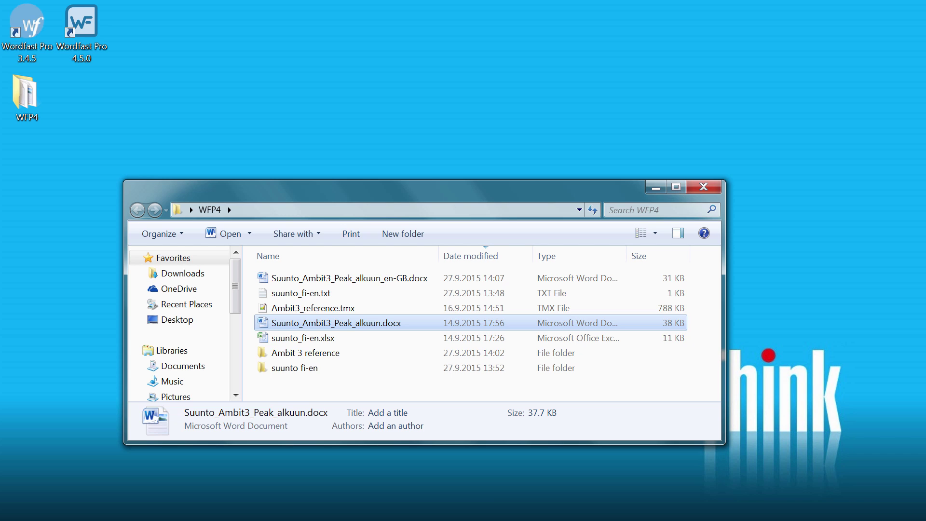
# Open Suunto_Ambit3_Peak_alkuun_en-GB.docx from the WFP4 folder in Word
pyautogui.click(336, 279)
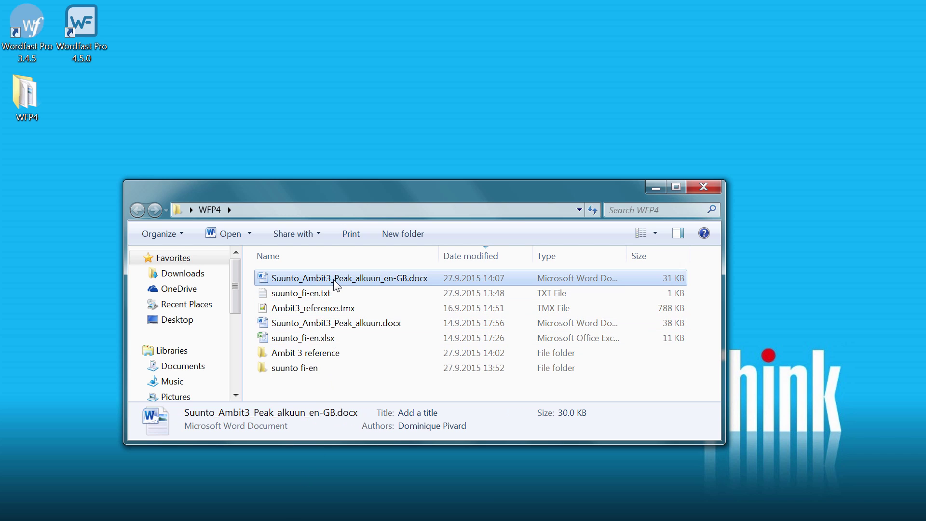
pyautogui.doubleClick(335, 285)
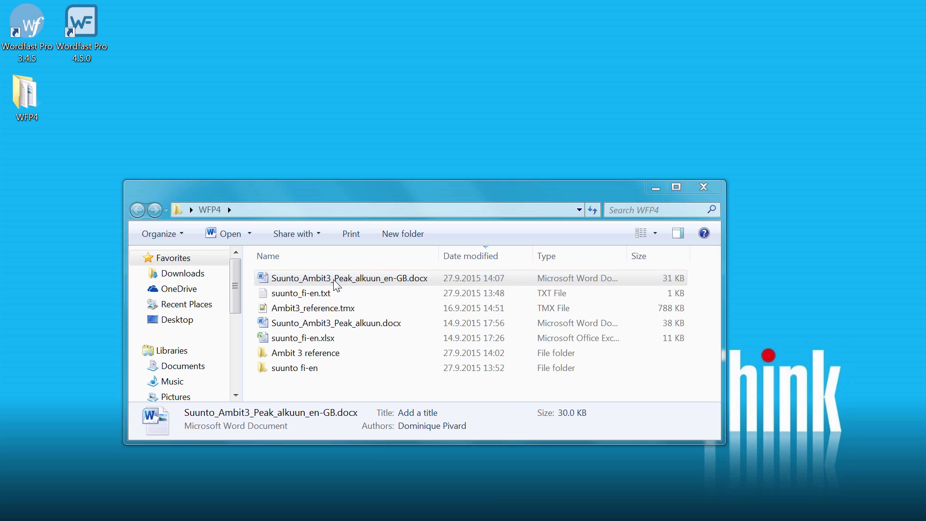